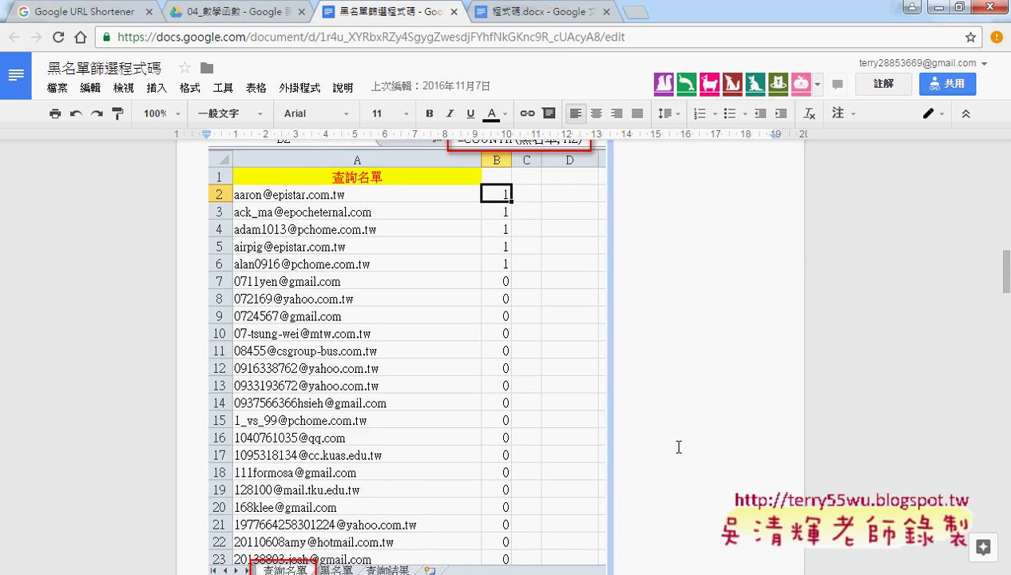
Scroll through the 黑名單篩選程式碼 doc's VBA code and place the cursor before Public Sub
scroll(678, 447, up, 7)
scroll(678, 447, up, 3)
scroll(678, 447, up, 2)
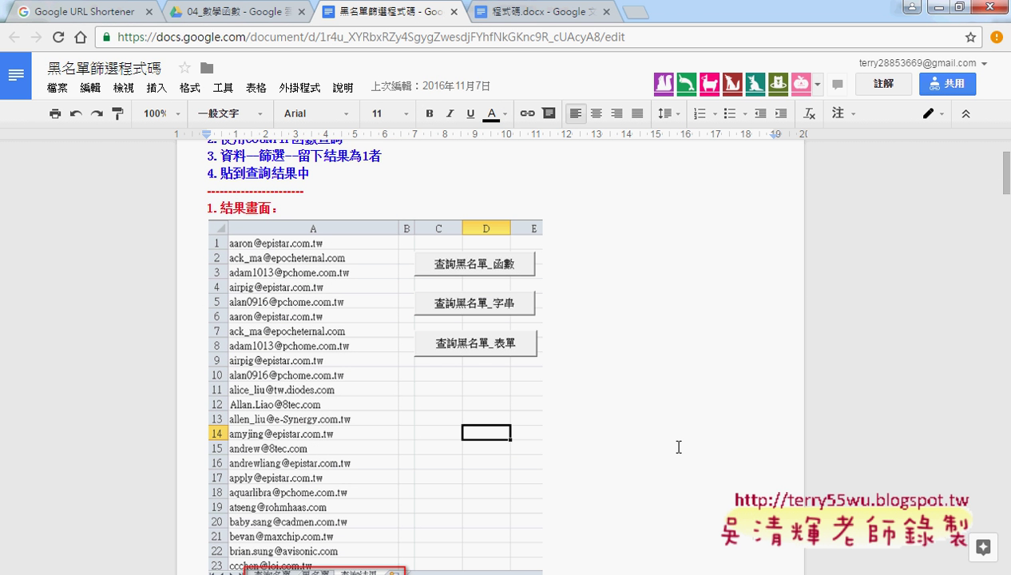
scroll(678, 447, up, 1)
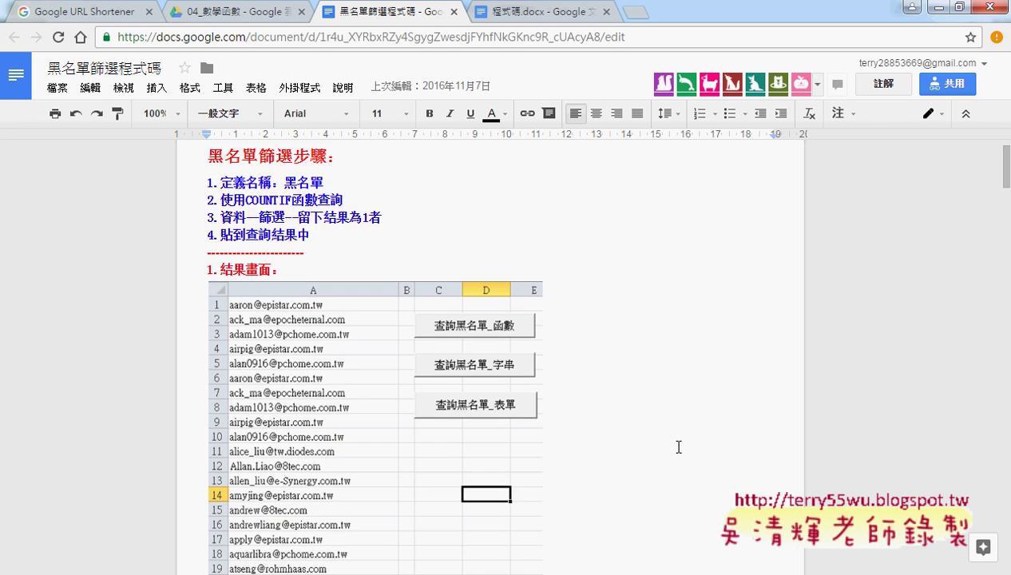
scroll(678, 447, down, 4)
scroll(678, 448, down, 4)
scroll(677, 447, down, 3)
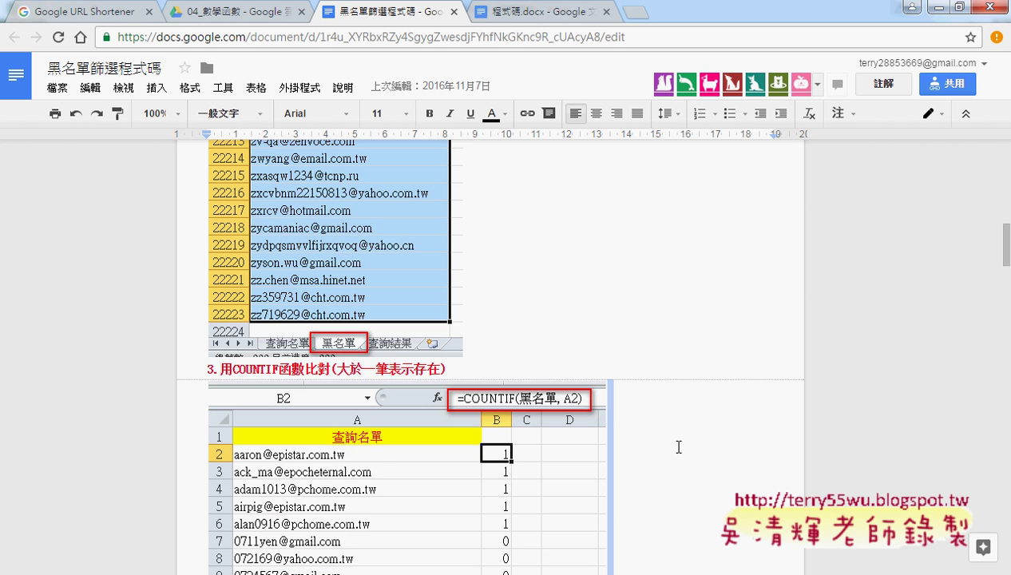
scroll(678, 447, down, 1)
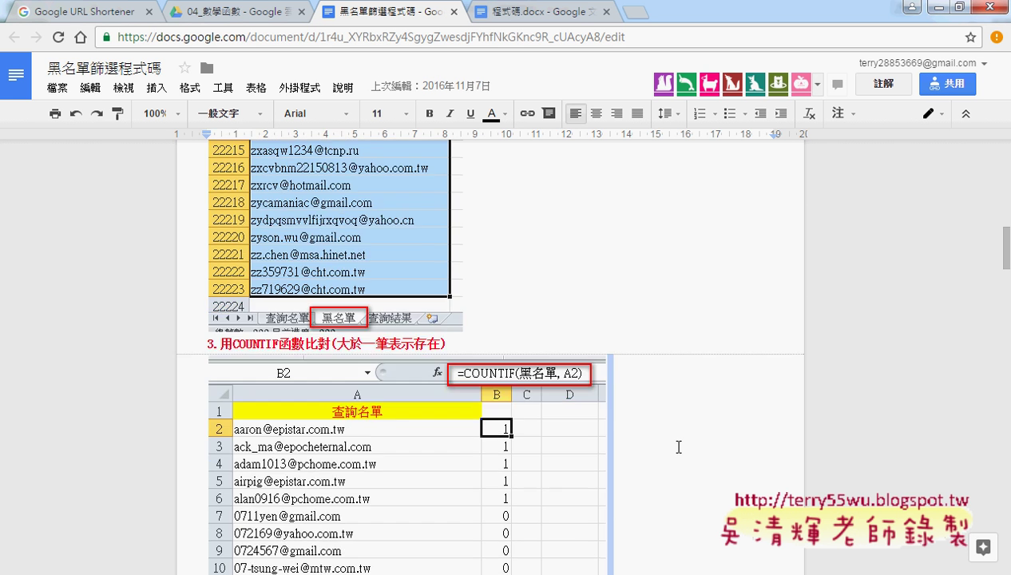
scroll(678, 448, down, 3)
scroll(678, 447, down, 2)
scroll(677, 446, down, 1)
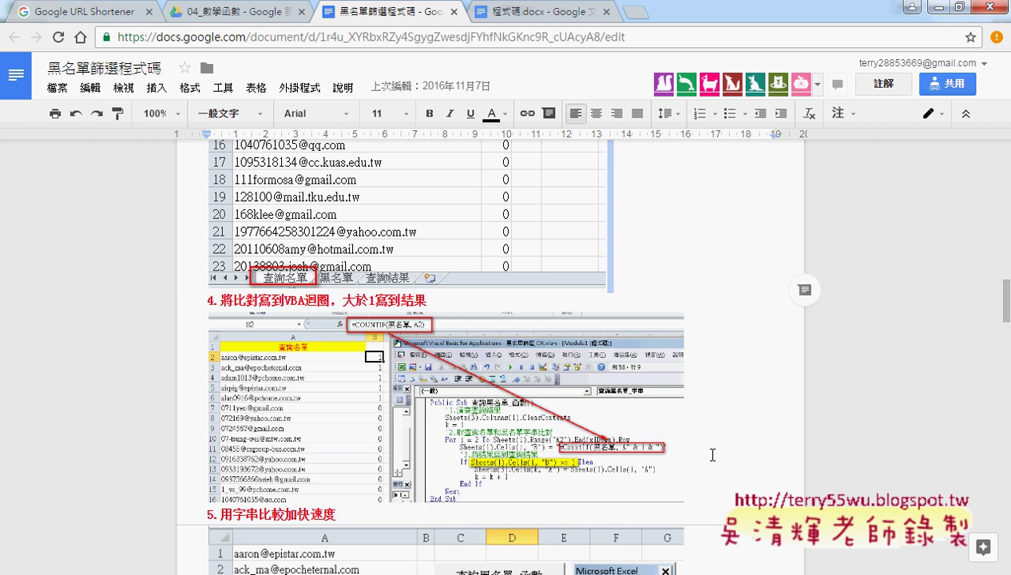
scroll(728, 483, down, 2)
scroll(728, 483, down, 1)
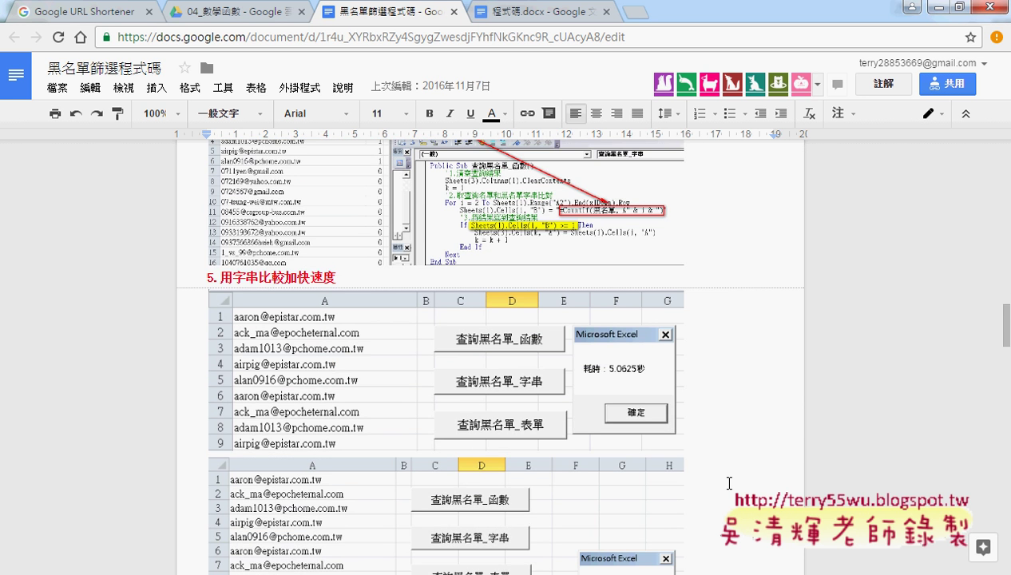
scroll(728, 483, down, 1)
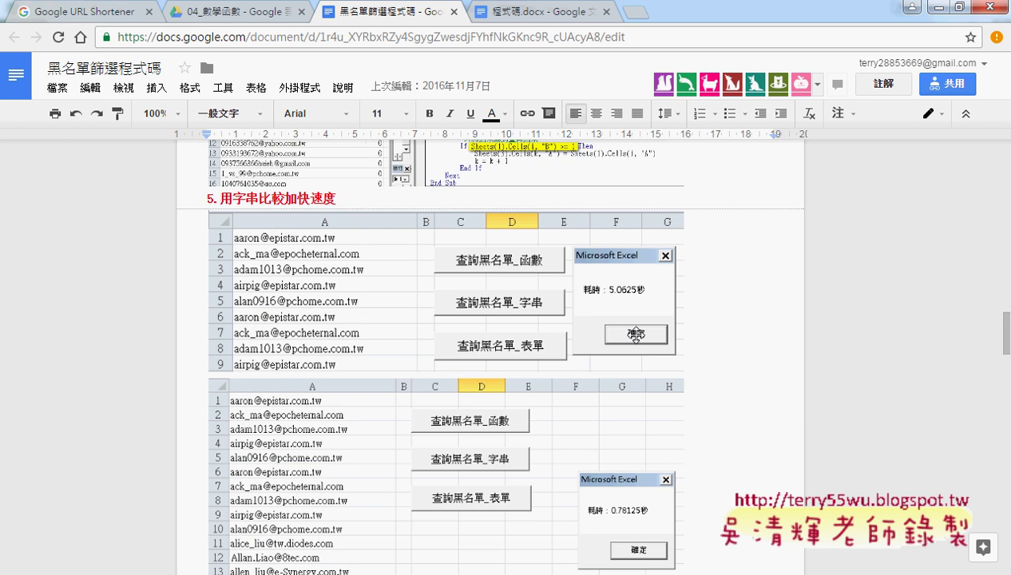
scroll(739, 425, down, 2)
scroll(740, 426, down, 1)
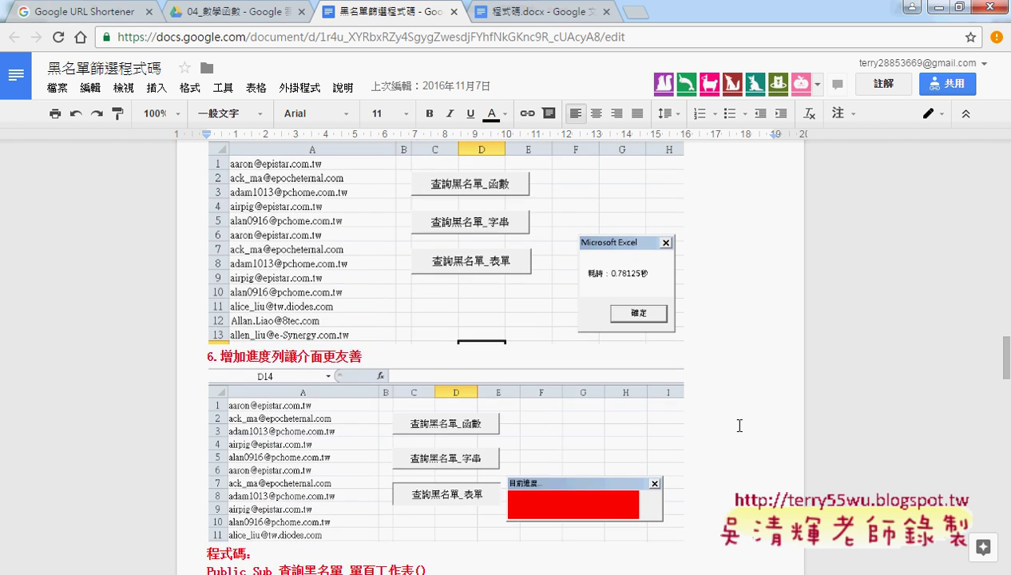
scroll(739, 426, down, 1)
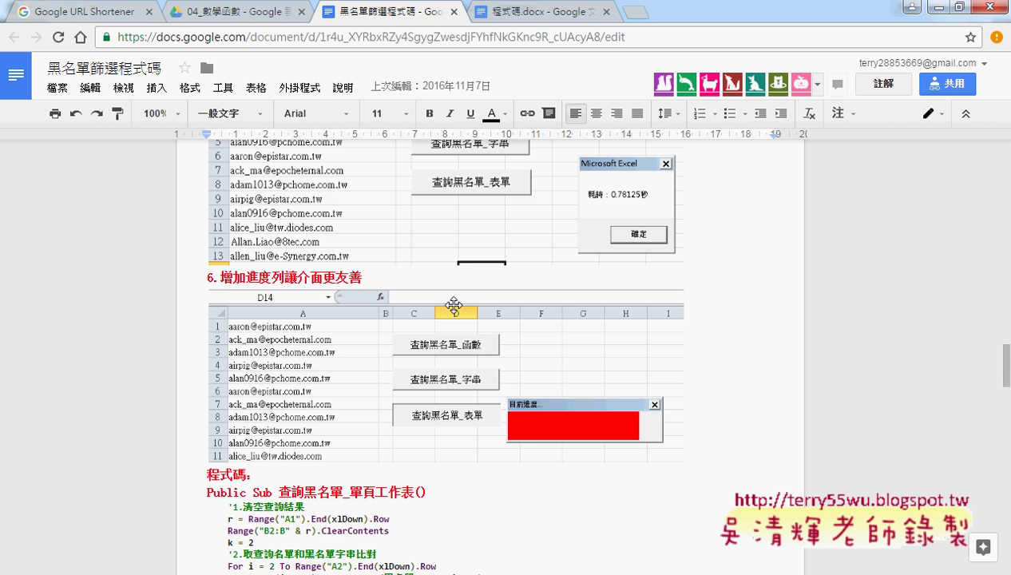
scroll(453, 305, down, 2)
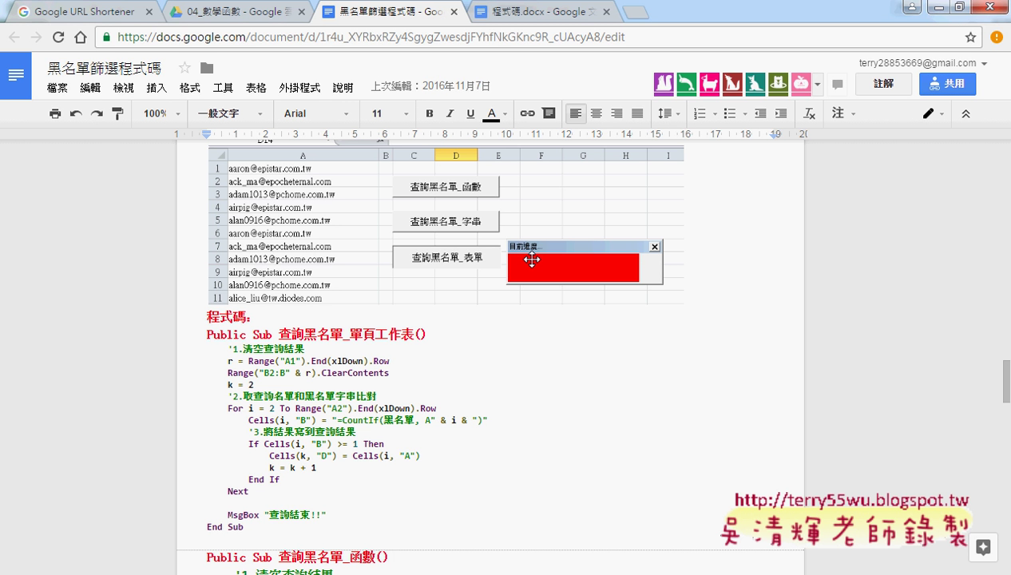
scroll(531, 260, down, 2)
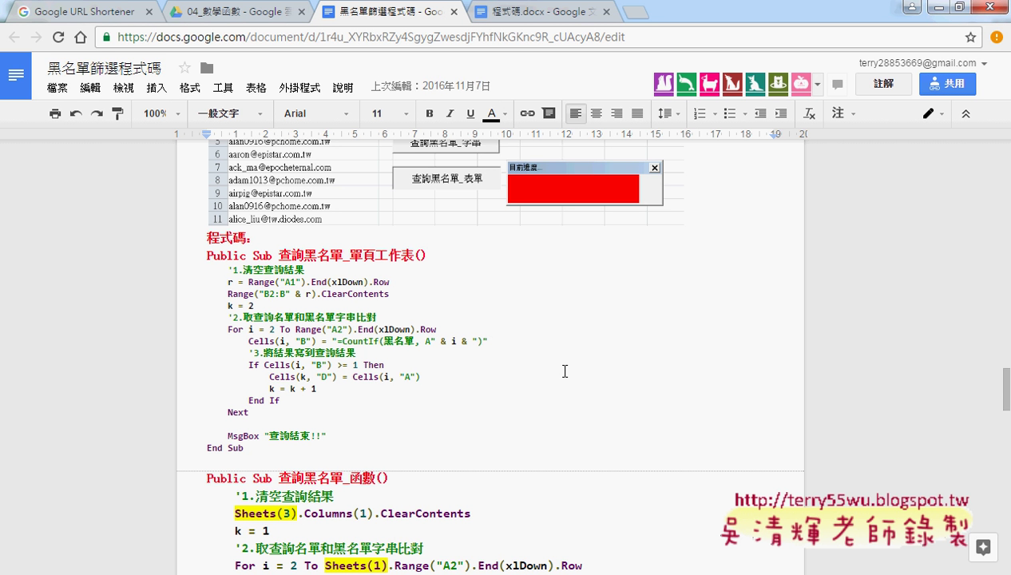
scroll(564, 372, down, 2)
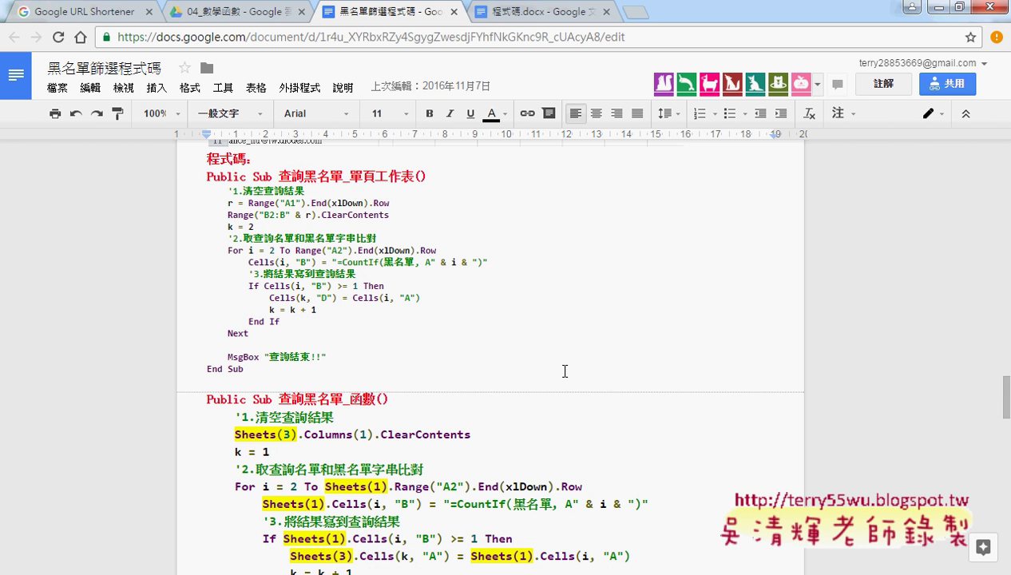
click(206, 176)
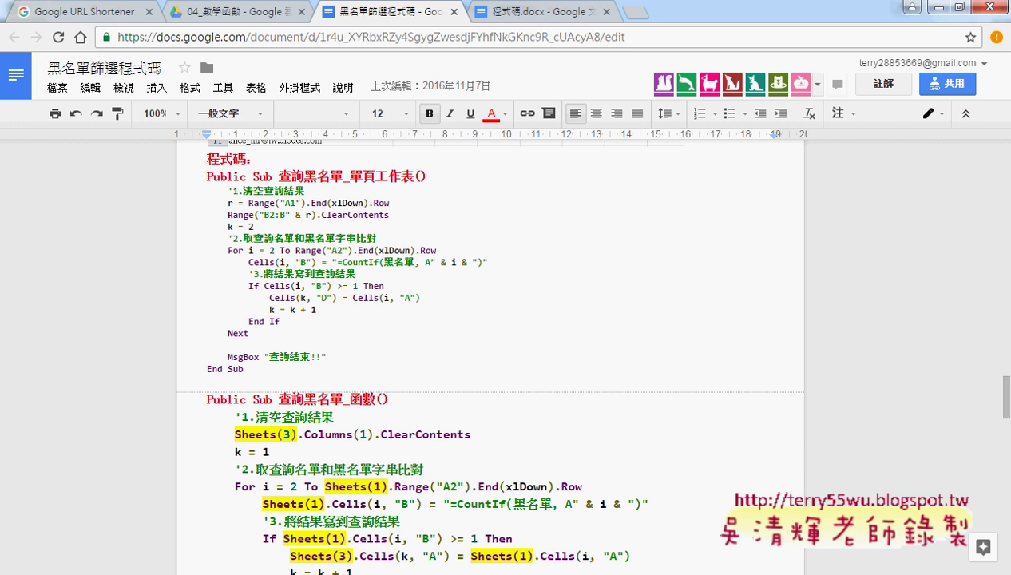
key(alt+Tab)
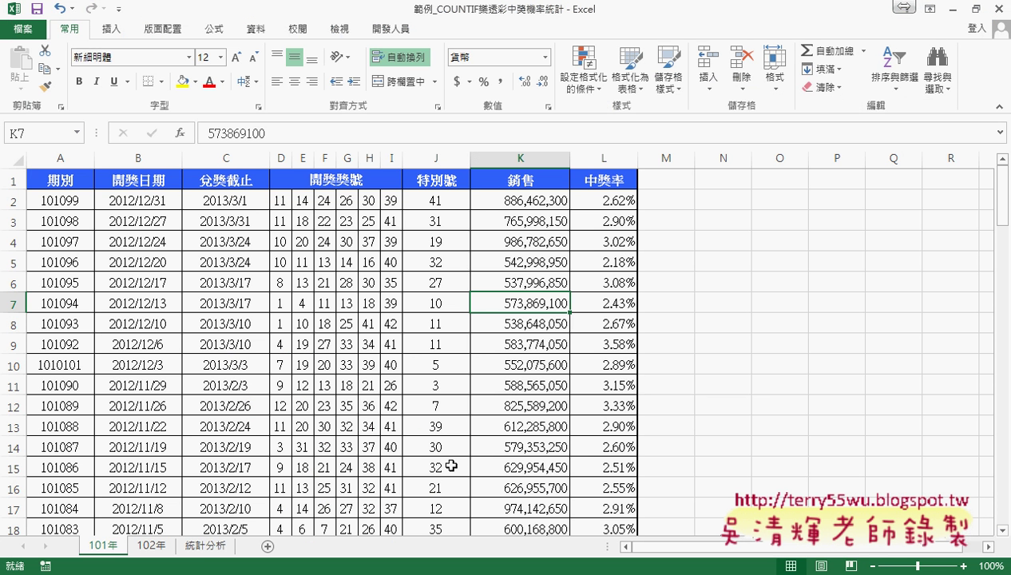
click(207, 546)
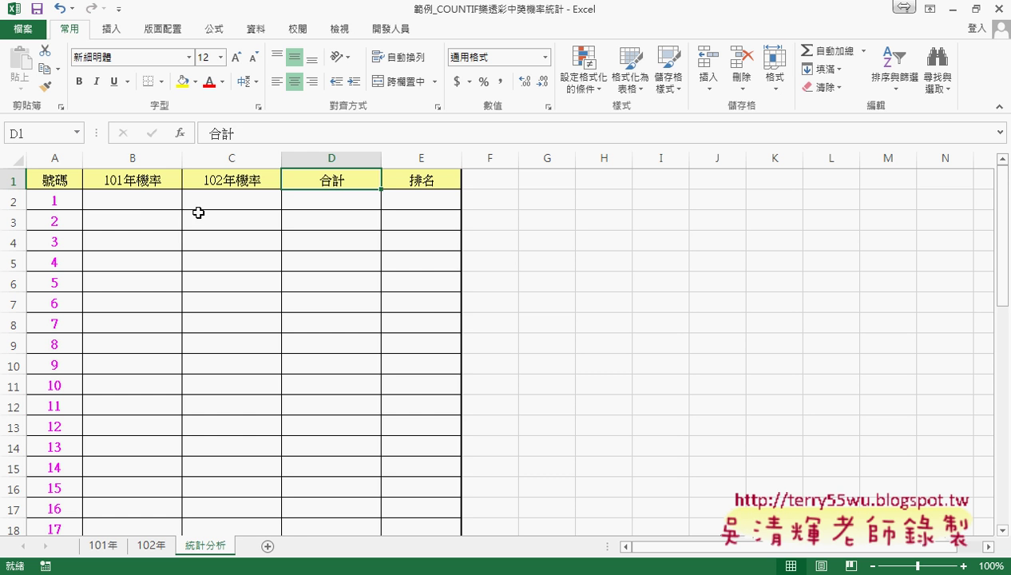
click(139, 202)
click(72, 200)
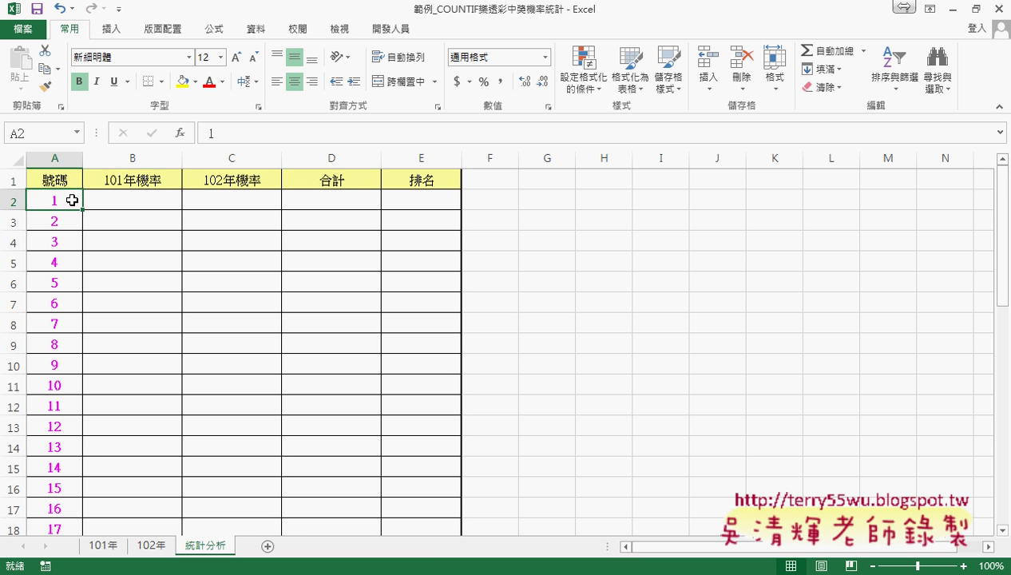
click(102, 546)
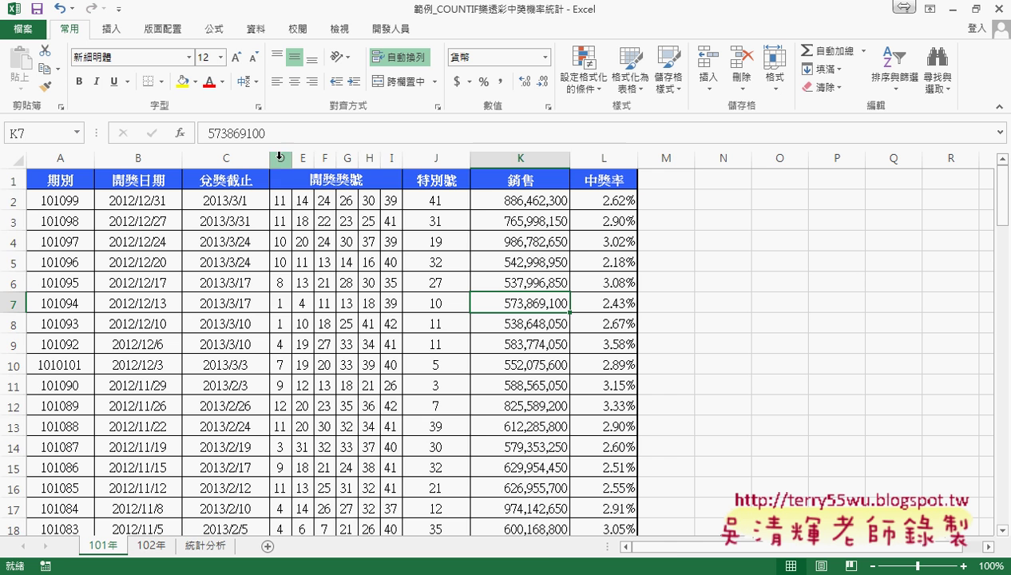
Try selecting the draw-number rows D2:J2, D2:I2, D3:J3 and D4:J4 on the 101年 sheet
drag(280, 158, 436, 158)
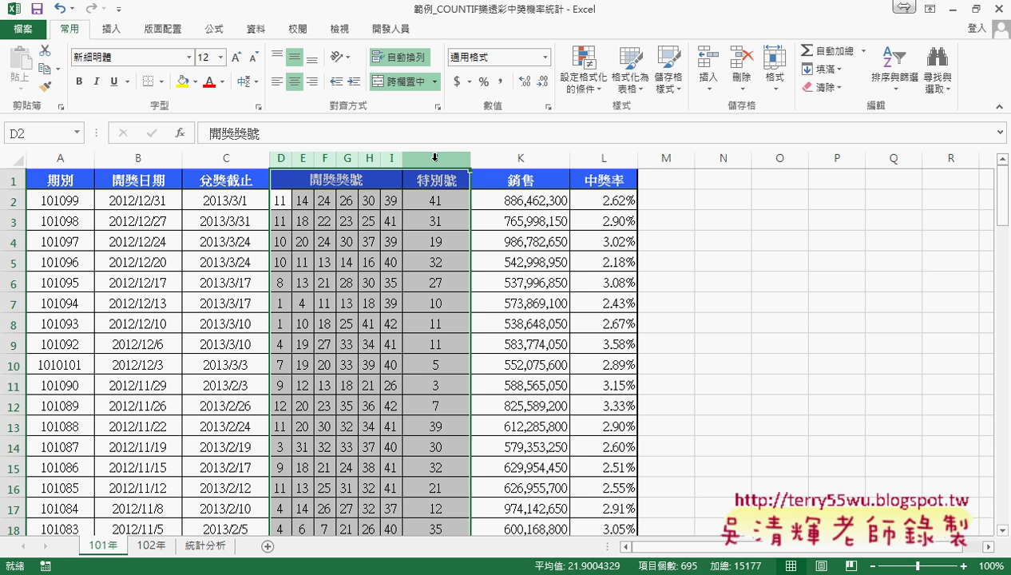
drag(281, 201, 438, 202)
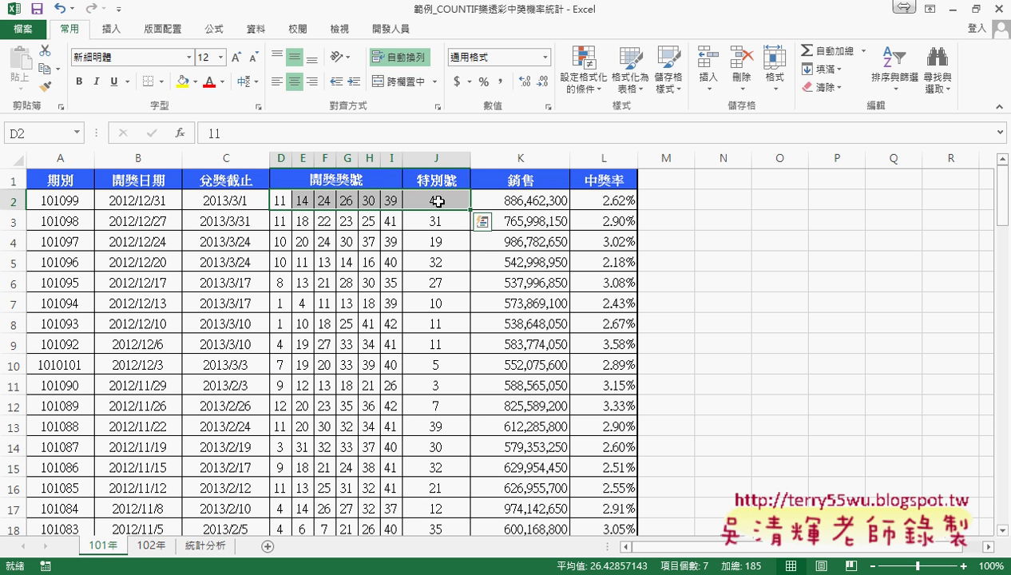
mouse_move(280, 200)
mouse_down()
mouse_move(399, 200)
mouse_move(392, 202)
mouse_up()
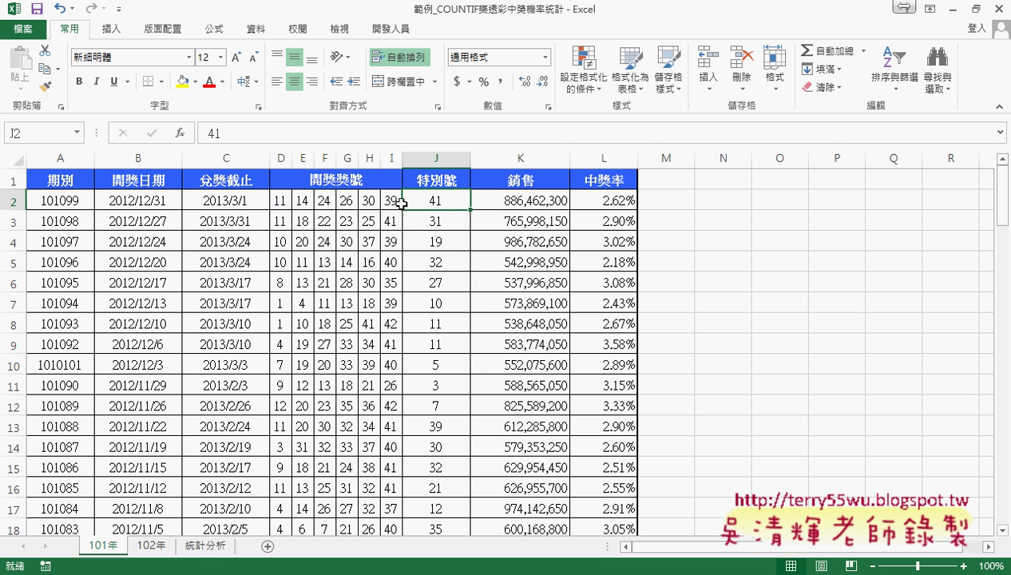
drag(280, 220, 441, 221)
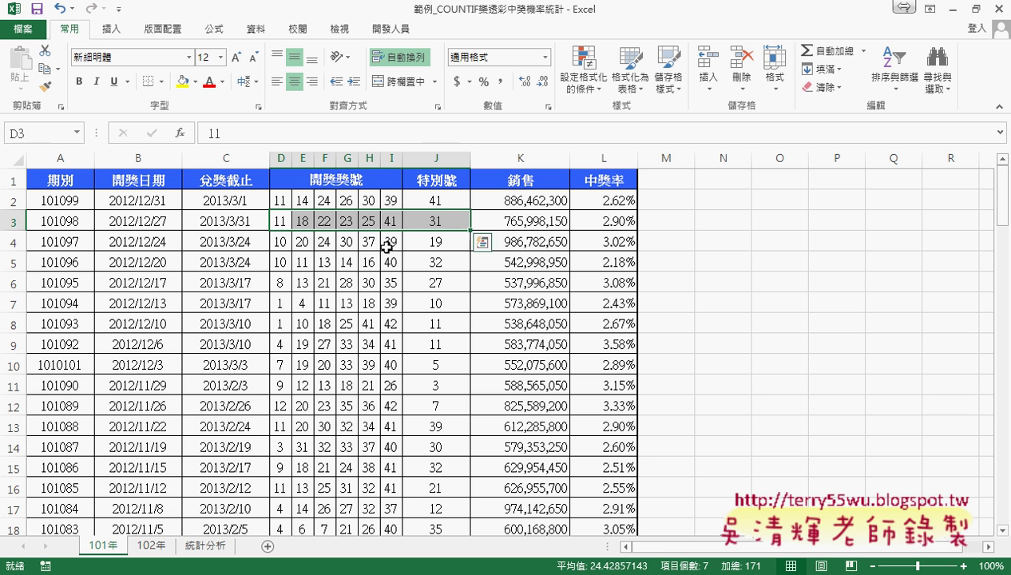
drag(282, 241, 430, 244)
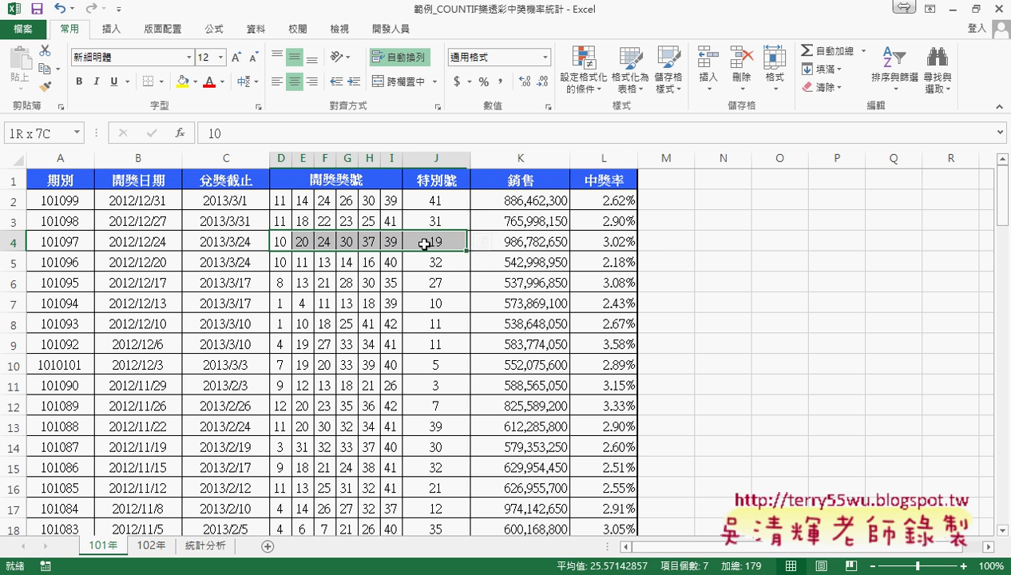
Jump from D2 to the last filled row of column D to find the data's end
click(286, 202)
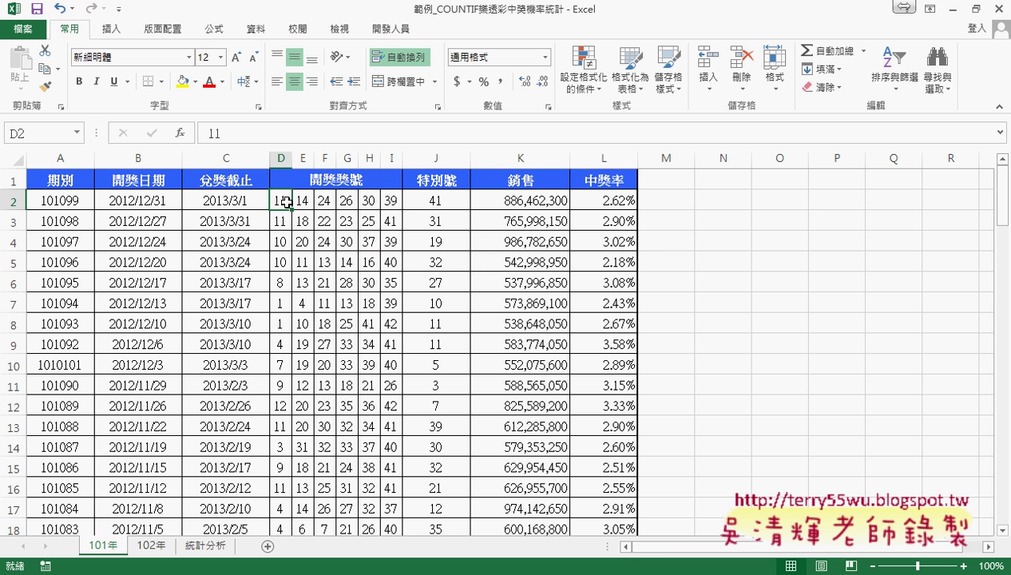
key(ctrl+Down)
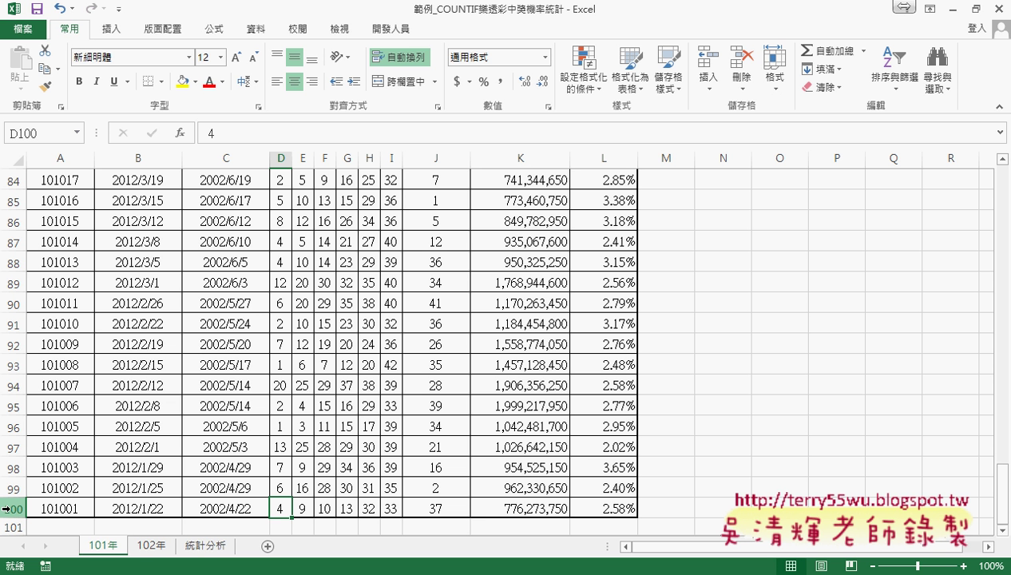
scroll(388, 514, up, 1)
scroll(388, 514, up, 6)
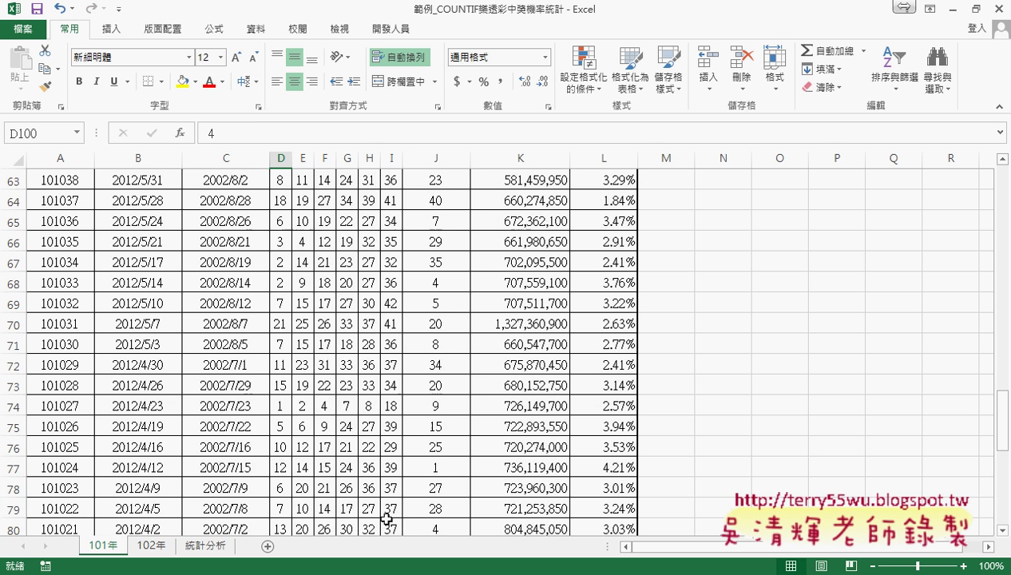
scroll(387, 519, up, 8)
scroll(388, 511, up, 11)
scroll(949, 309, up, 2)
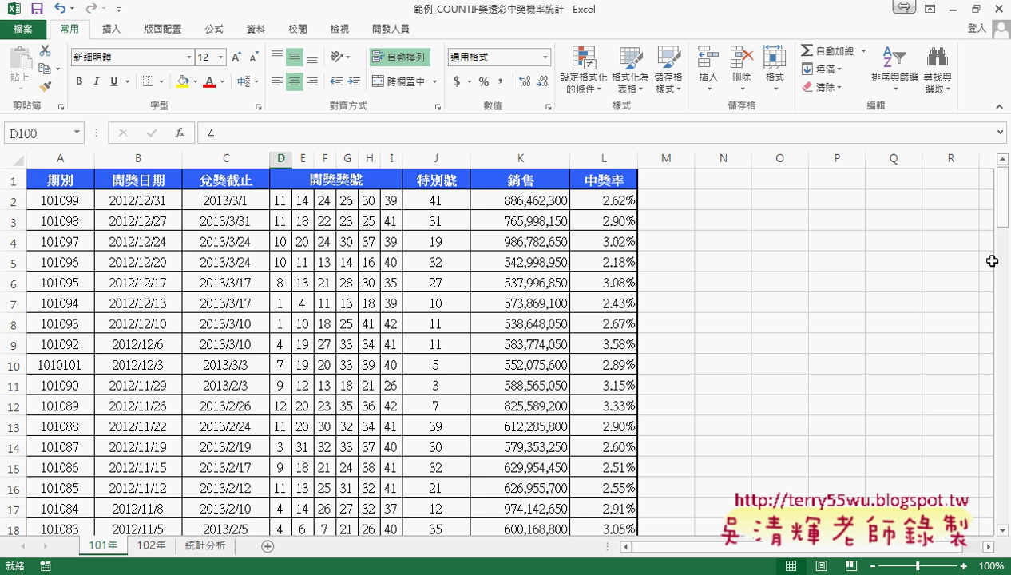
Select D2:J100, covering all 開獎號碼 and 特別號 values
click(281, 199)
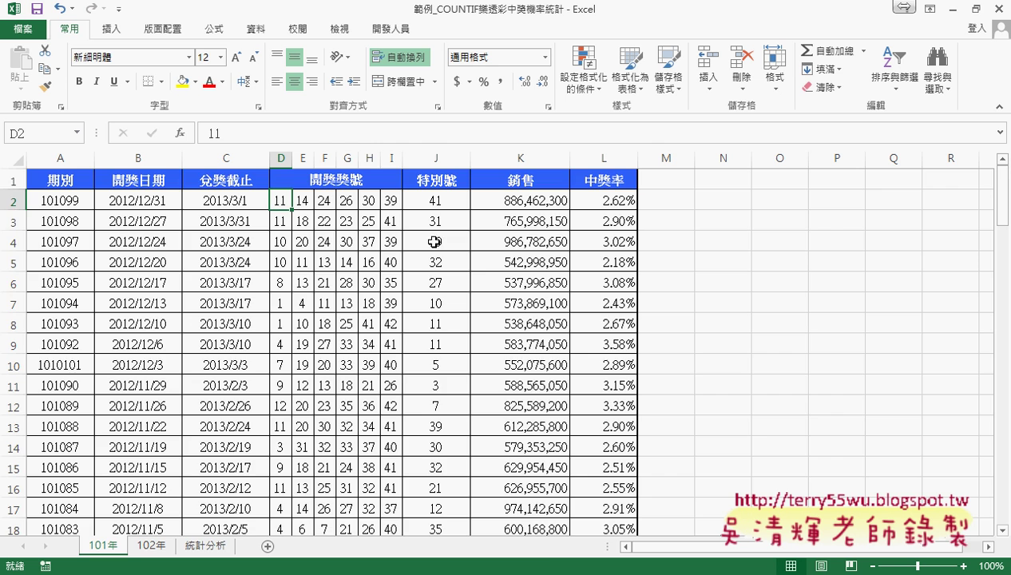
scroll(431, 276, down, 4)
scroll(451, 416, down, 8)
scroll(451, 447, down, 7)
scroll(451, 463, down, 6)
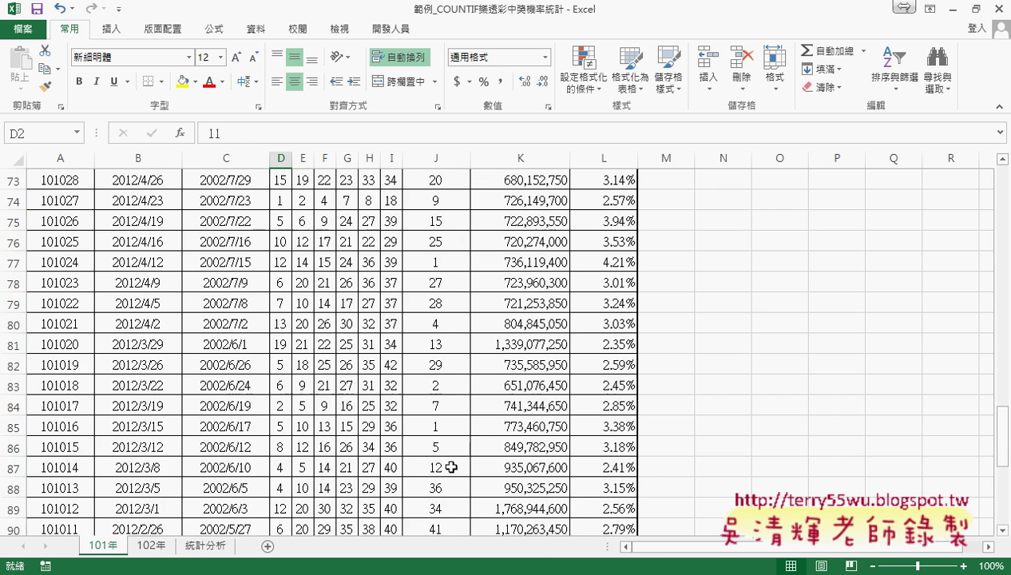
scroll(453, 466, down, 4)
shift+click(450, 426)
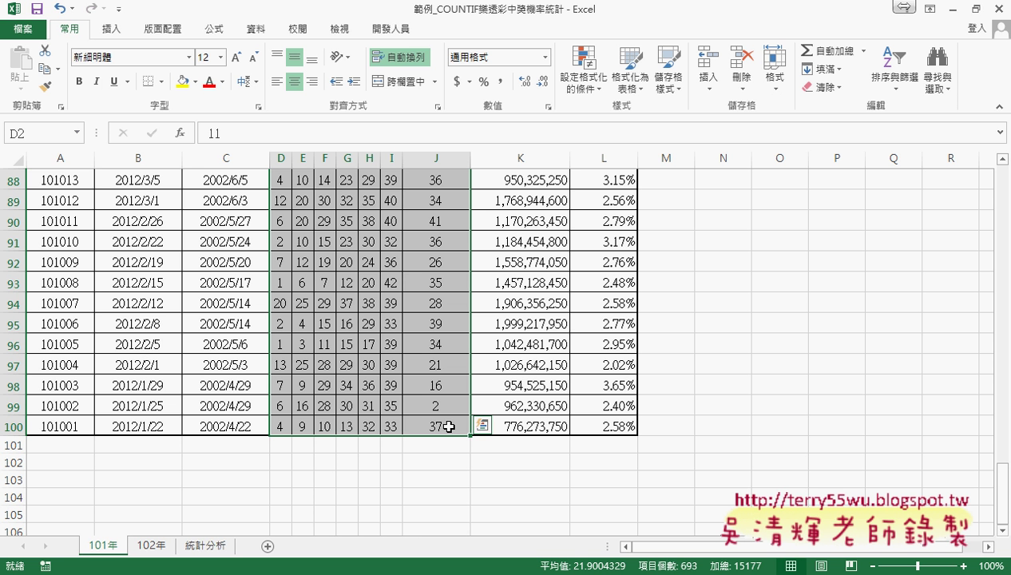
Start defining a name through the Formulas tab's Define Name, then cancel it
click(36, 135)
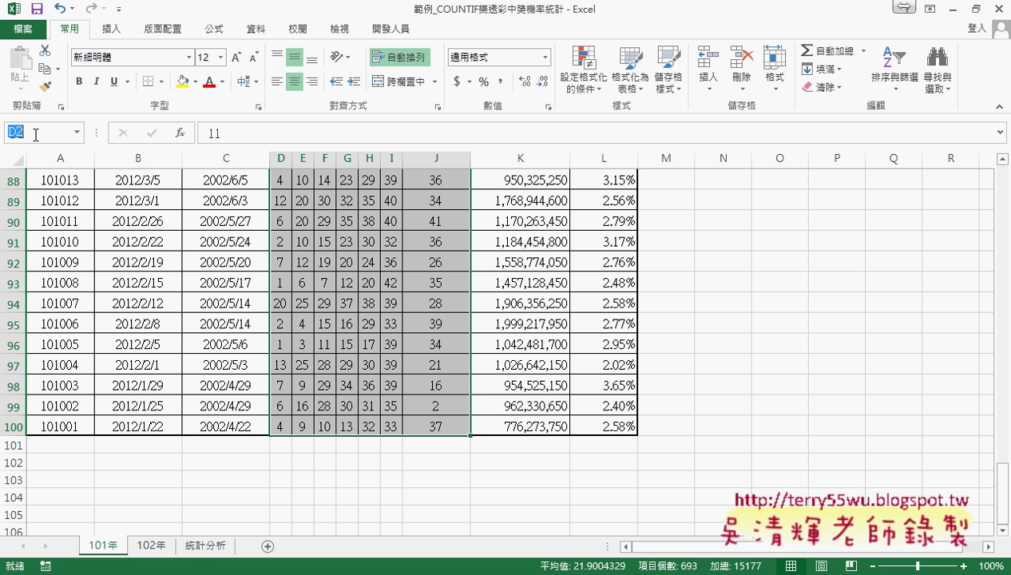
click(201, 32)
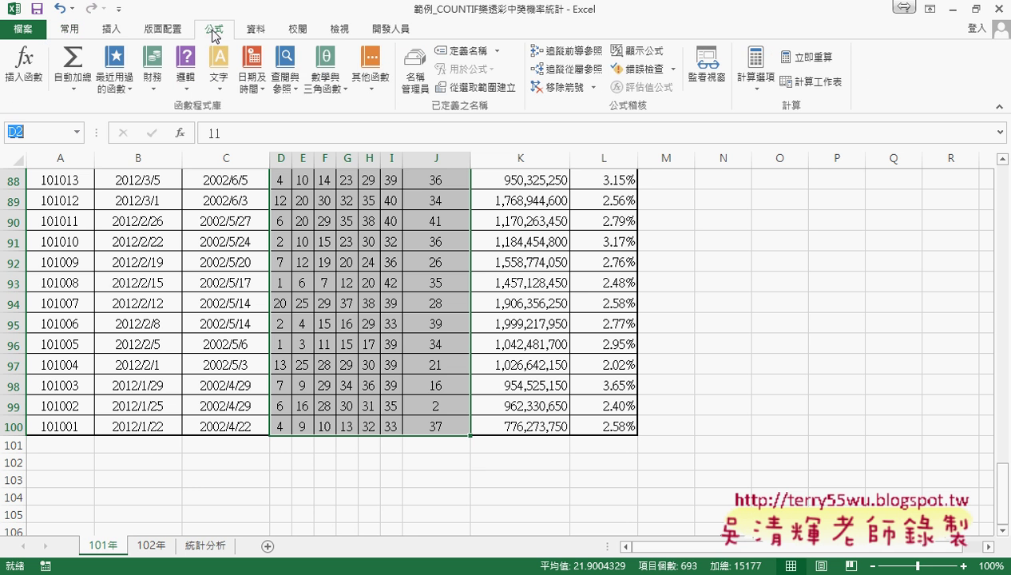
click(46, 133)
click(463, 51)
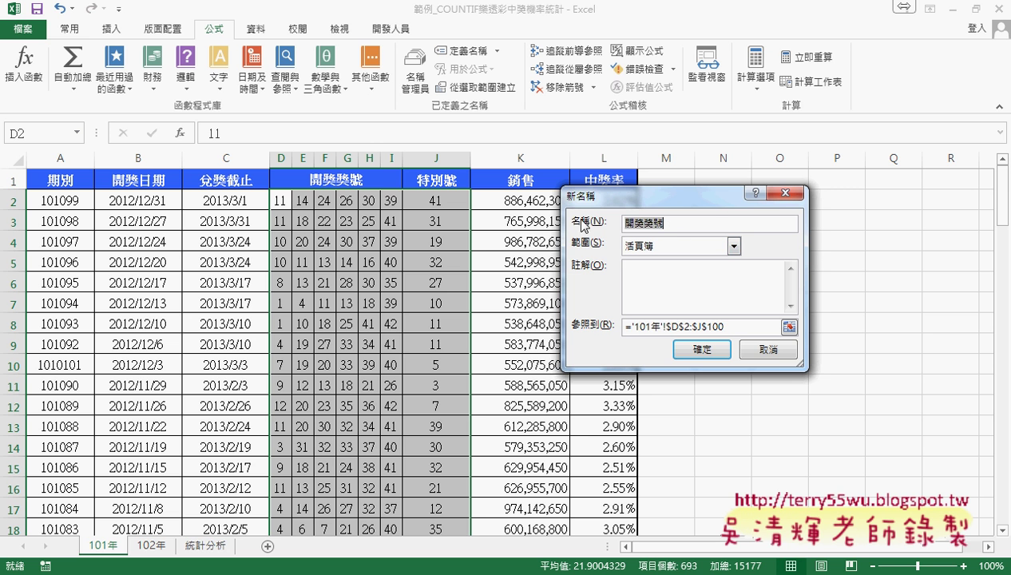
click(771, 352)
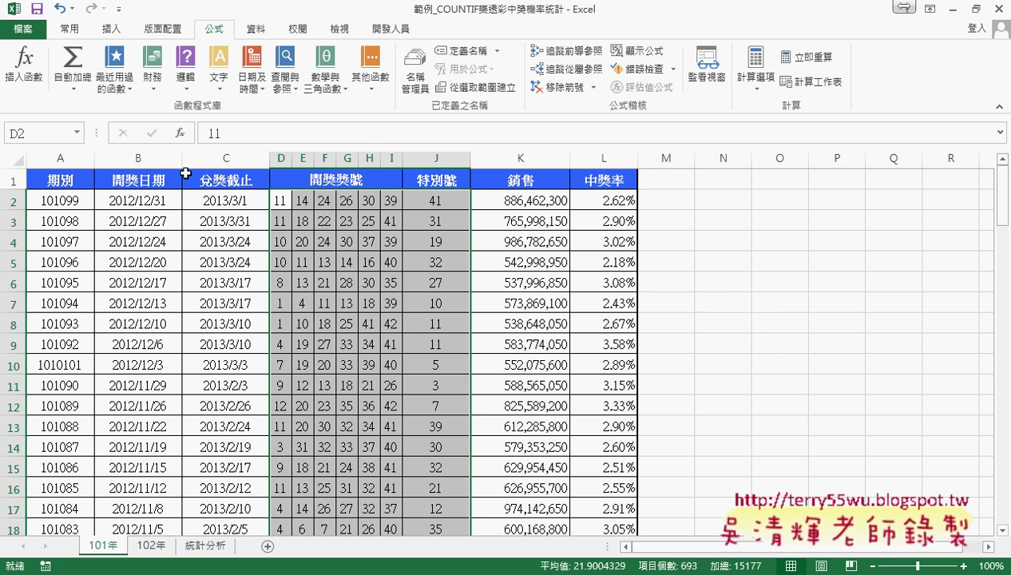
Enter 開獎101 in the Name Box as the name for D2:J100, fixing the final digit
click(39, 137)
text(__)
text(4)
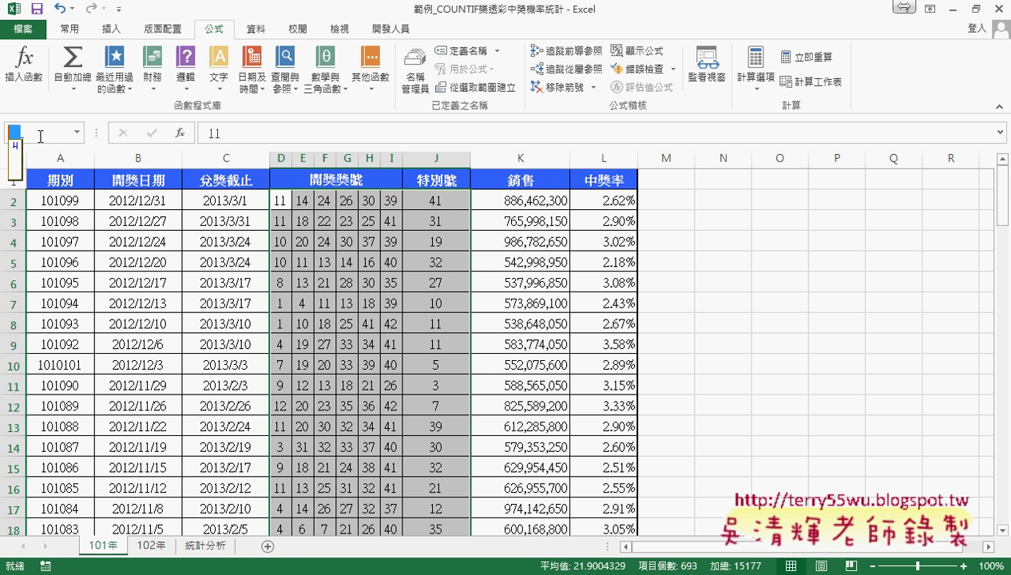
text(闖)
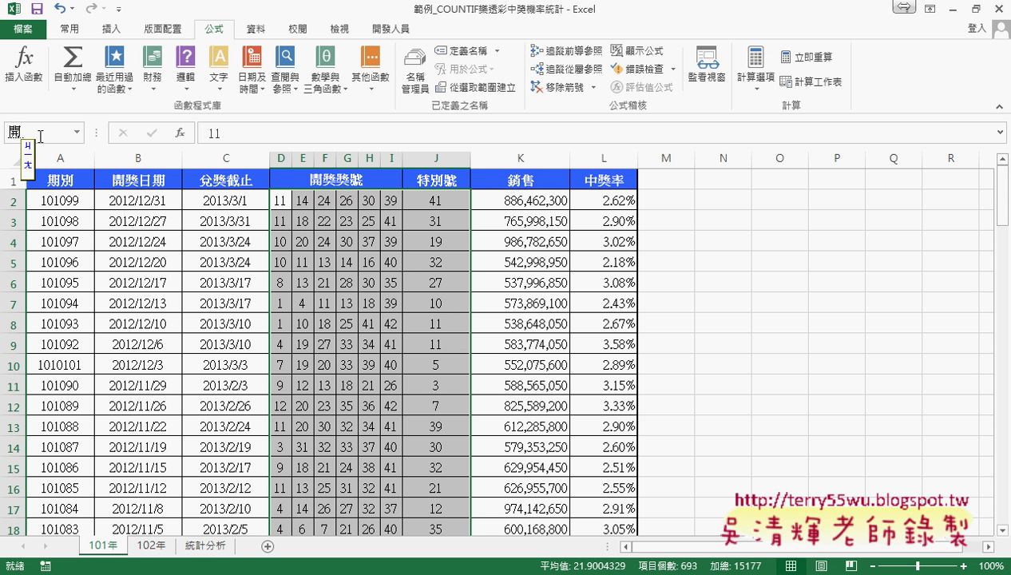
text(開獎102)
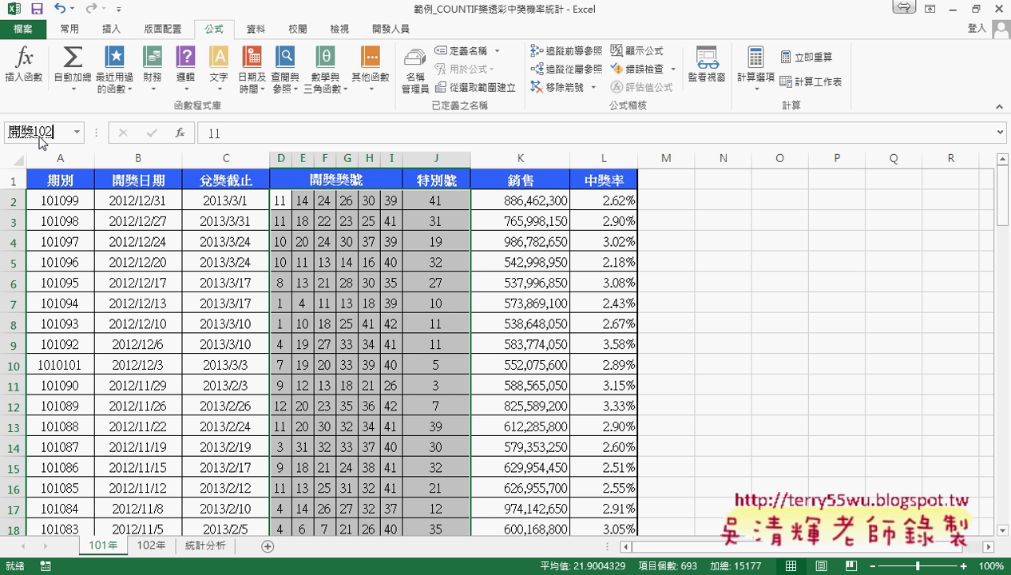
key(BackSpace)
text(1)
drag(58, 133, 10, 132)
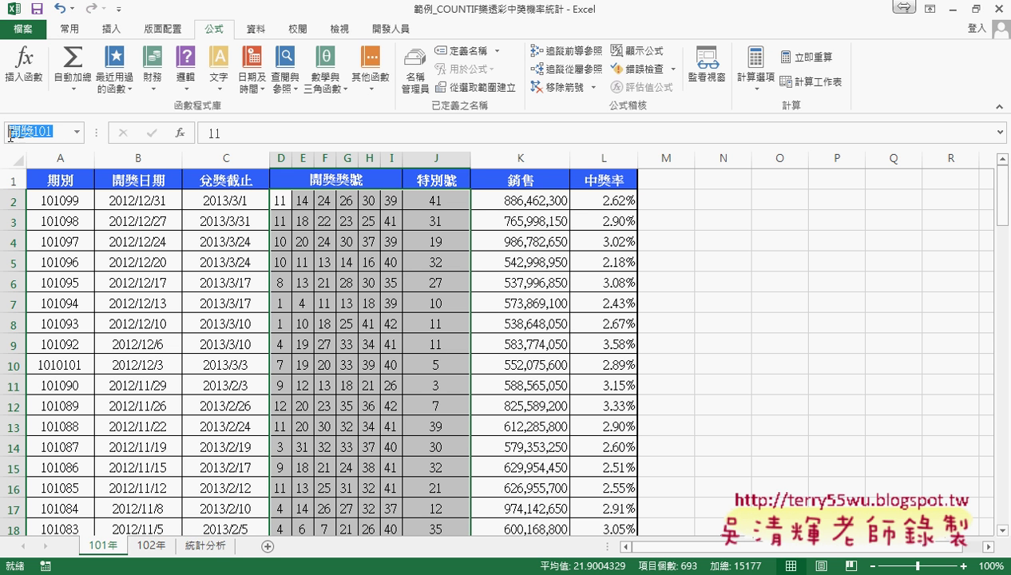
click(53, 133)
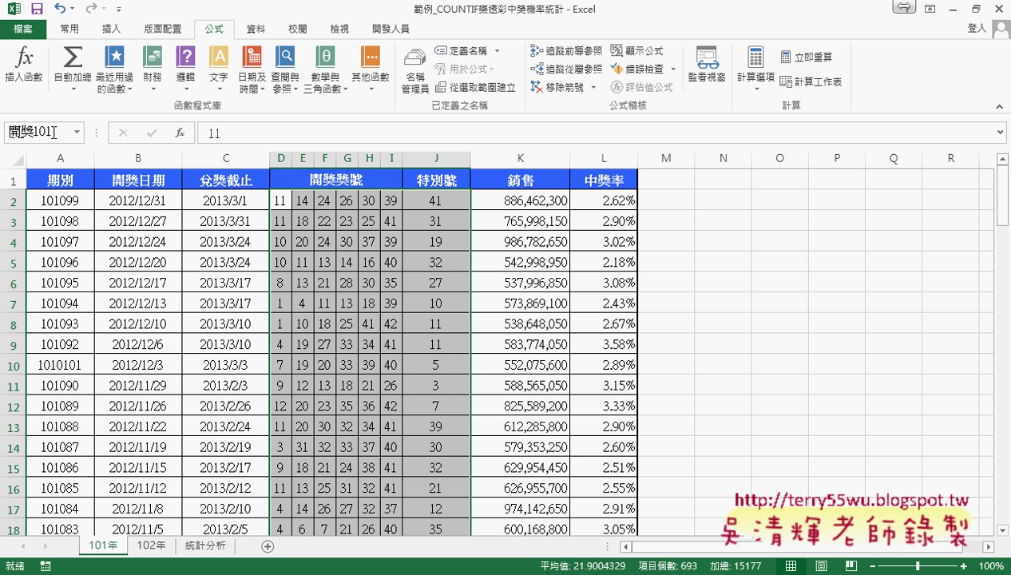
drag(52, 133, 11, 133)
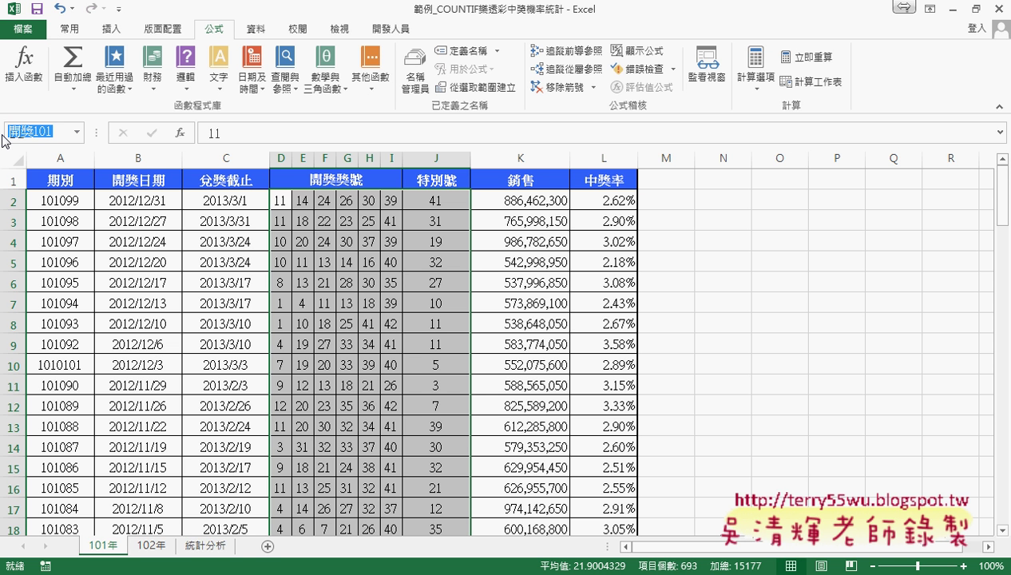
key(Escape)
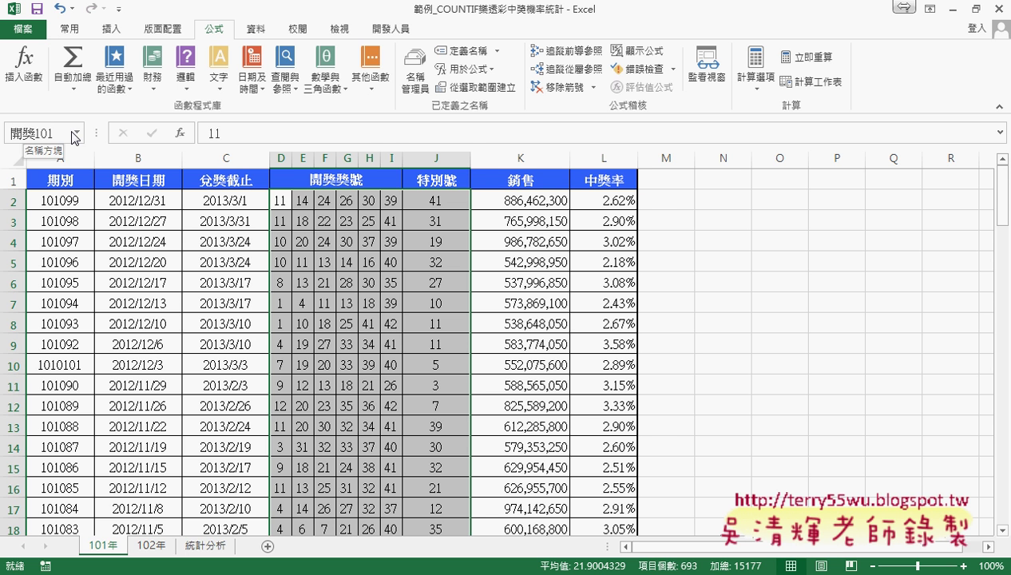
click(281, 199)
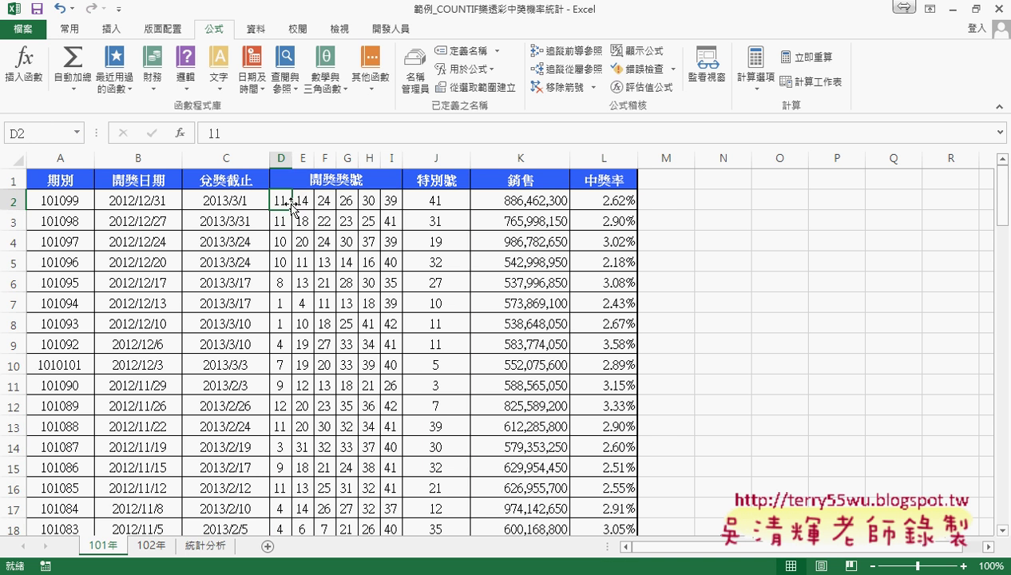
scroll(320, 255, down, 3)
scroll(363, 355, down, 4)
scroll(427, 424, down, 7)
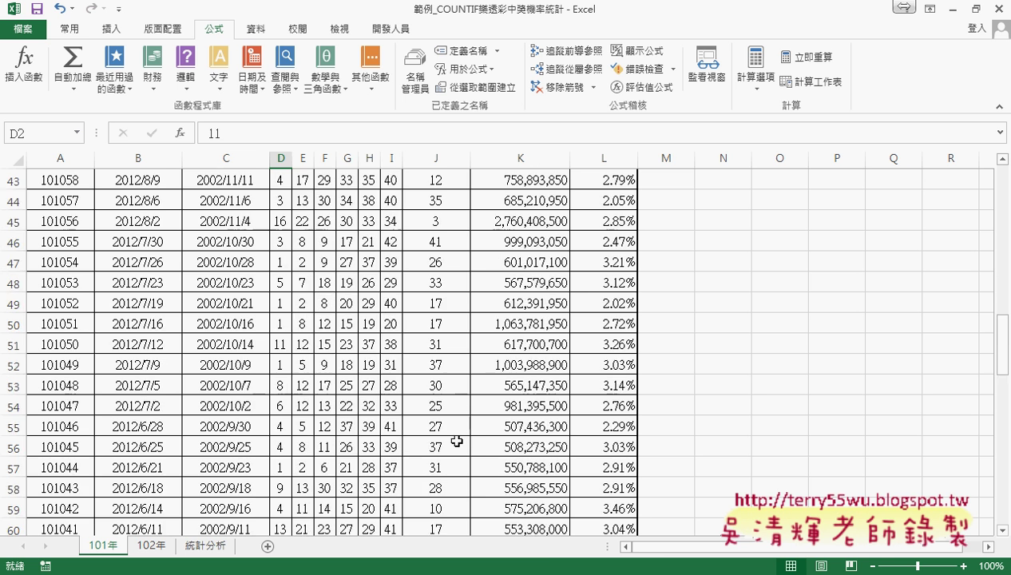
scroll(458, 451, down, 6)
scroll(458, 458, down, 5)
scroll(457, 458, down, 4)
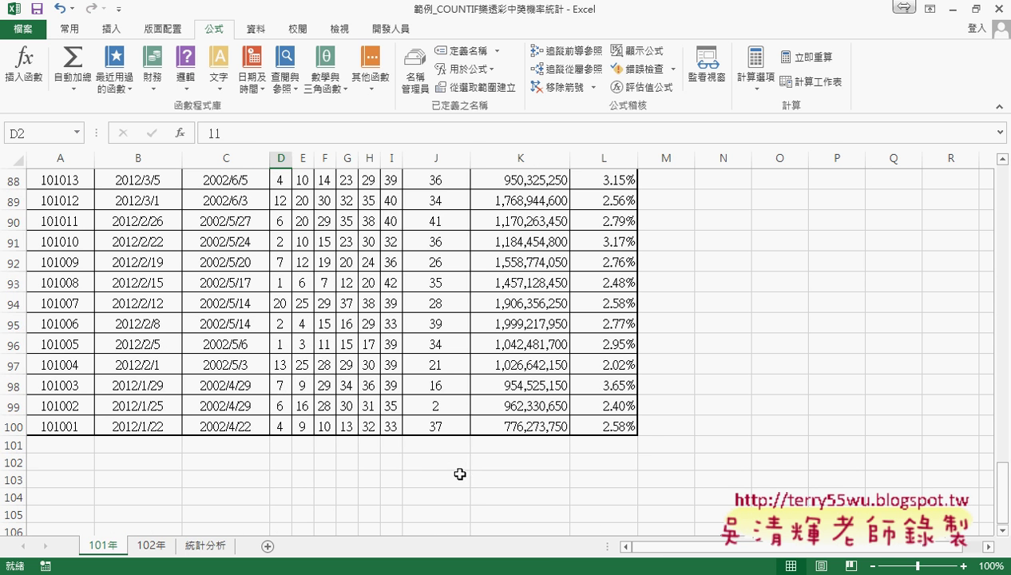
shift+click(449, 427)
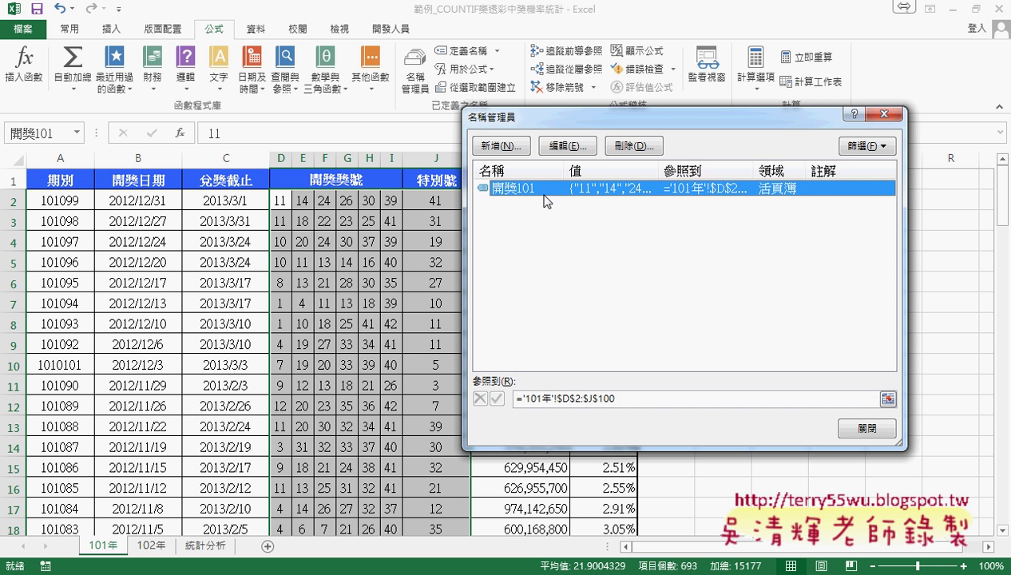
click(634, 406)
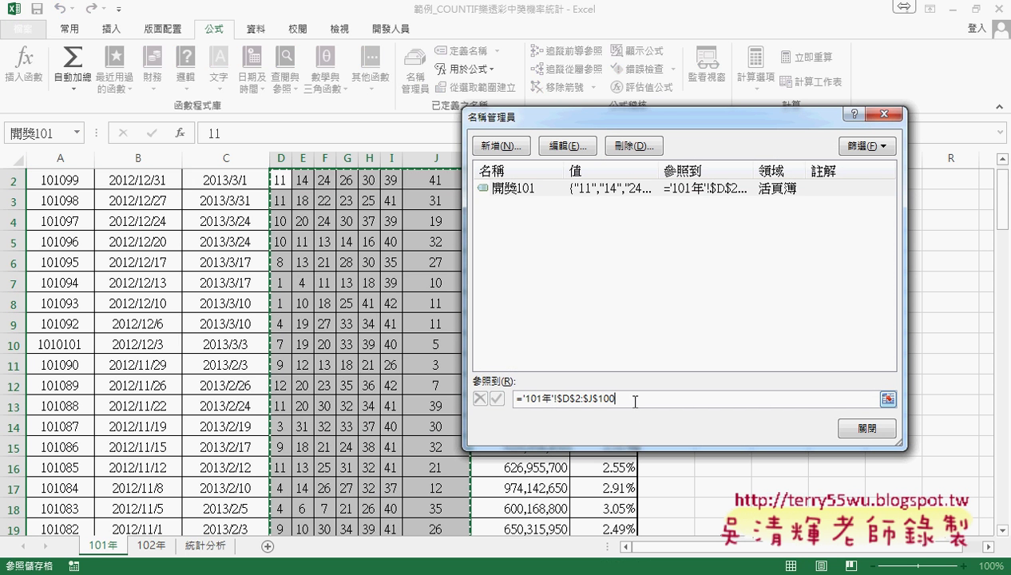
drag(619, 122, 713, 214)
scroll(399, 206, up, 1)
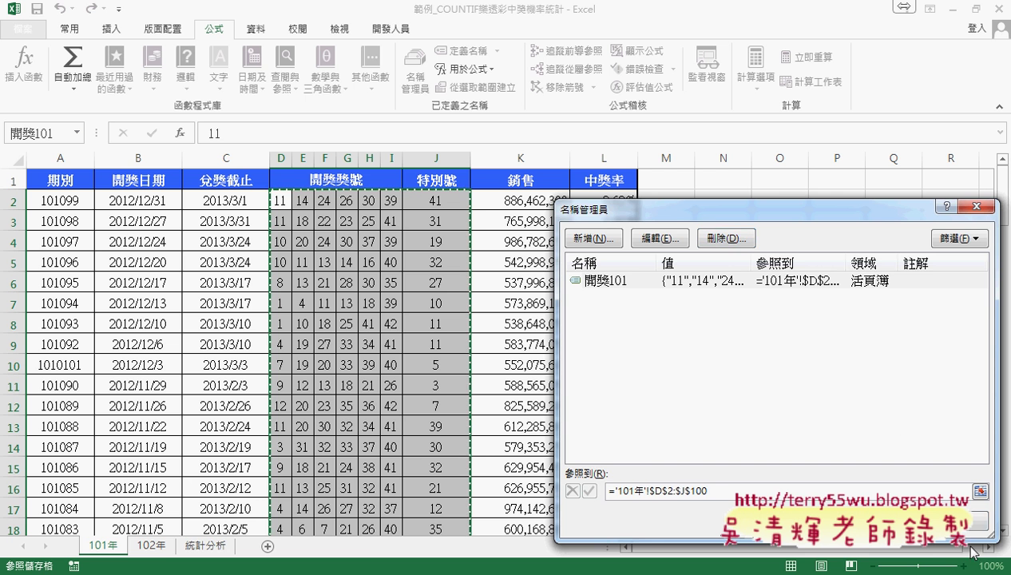
click(963, 517)
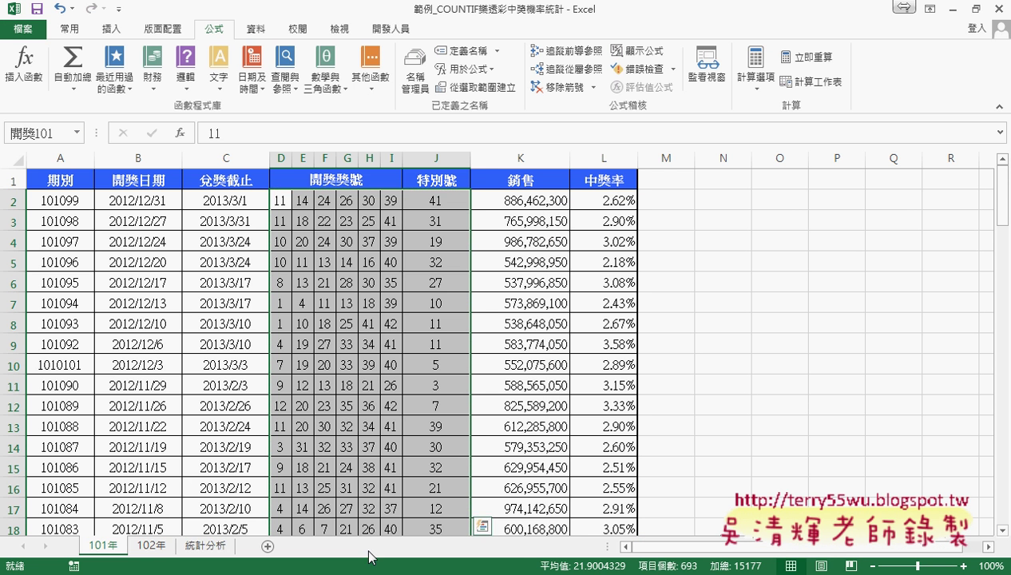
On the 102年 sheet, select D2:J105 and name it 開獎102 in the Name Box
click(152, 545)
click(288, 201)
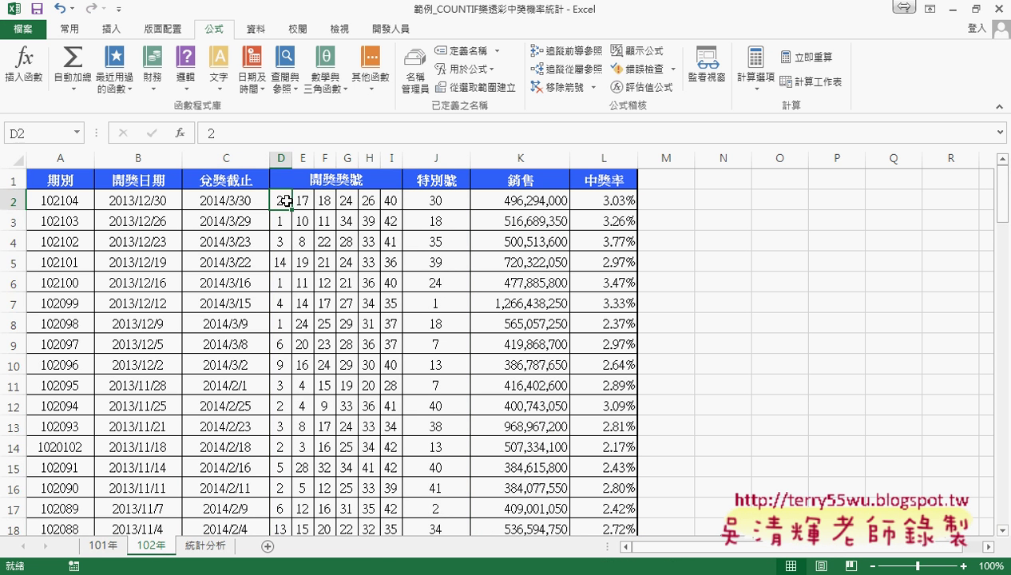
shift+click(445, 199)
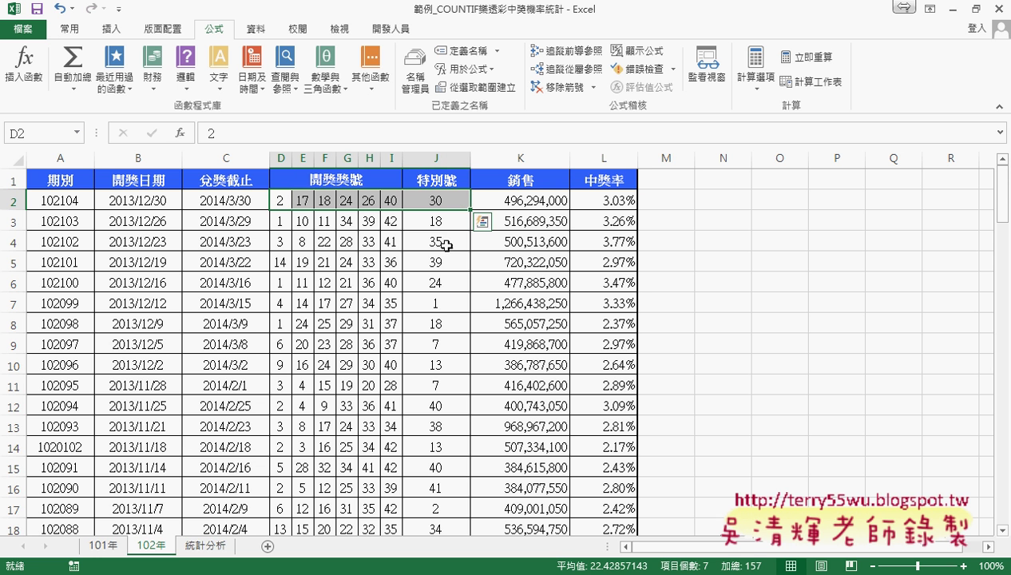
key(ctrl+shift+Down)
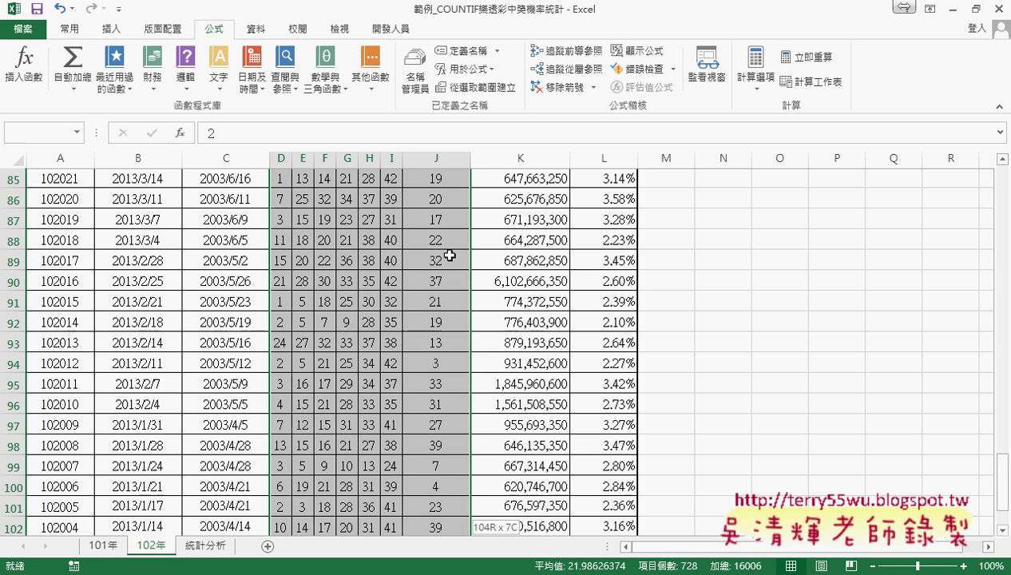
click(29, 132)
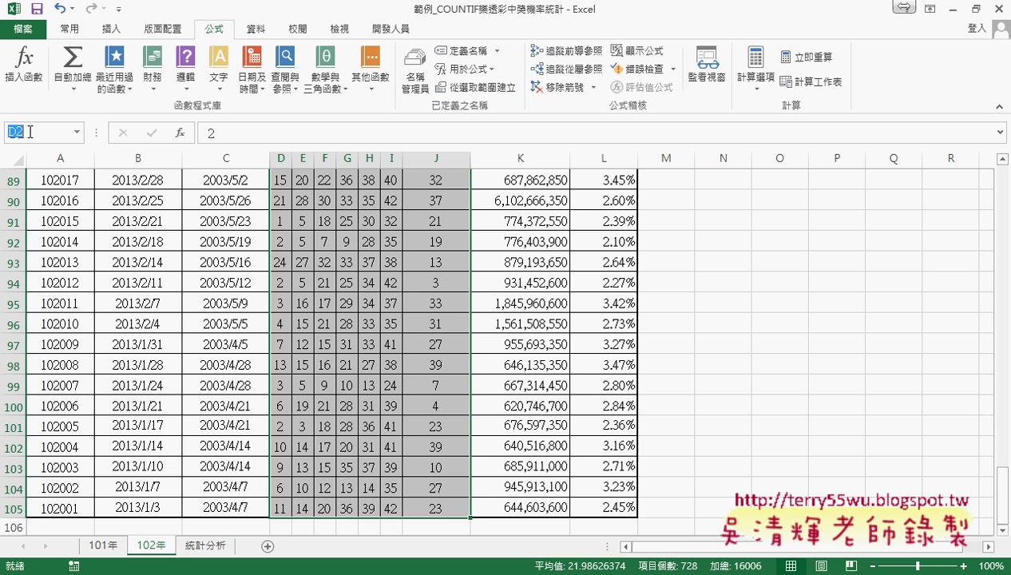
text(開獎101)
text(2)
key(Return)
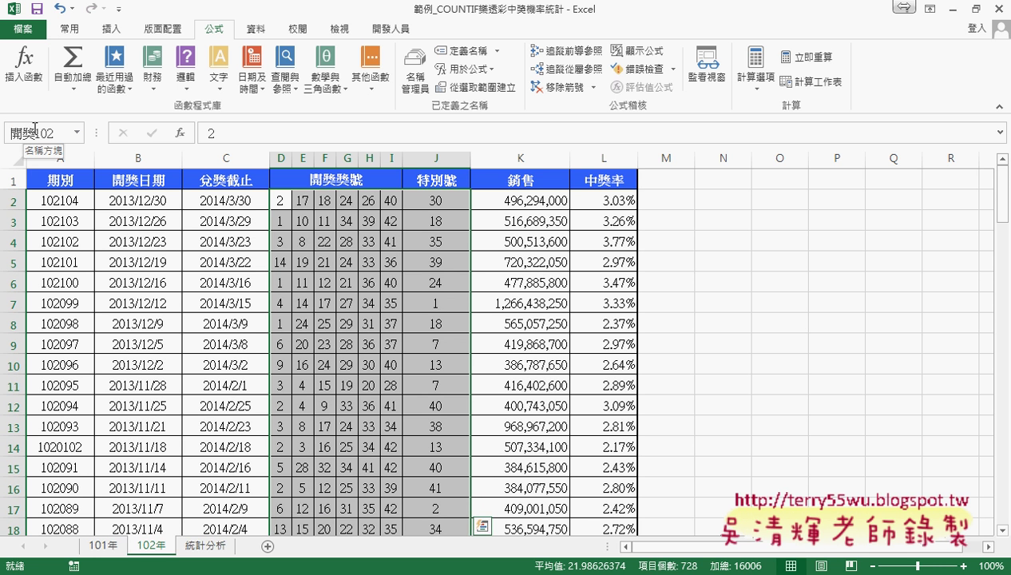
On 統計分析, enter =COUNTIF(開獎101,A2) in B2 via the function dialog, returning 17
click(207, 546)
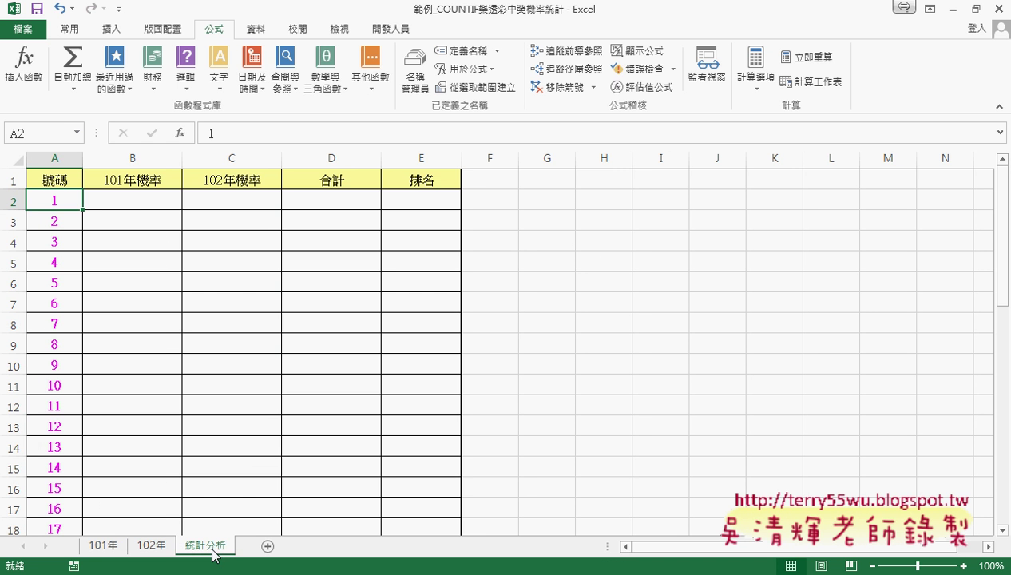
click(146, 200)
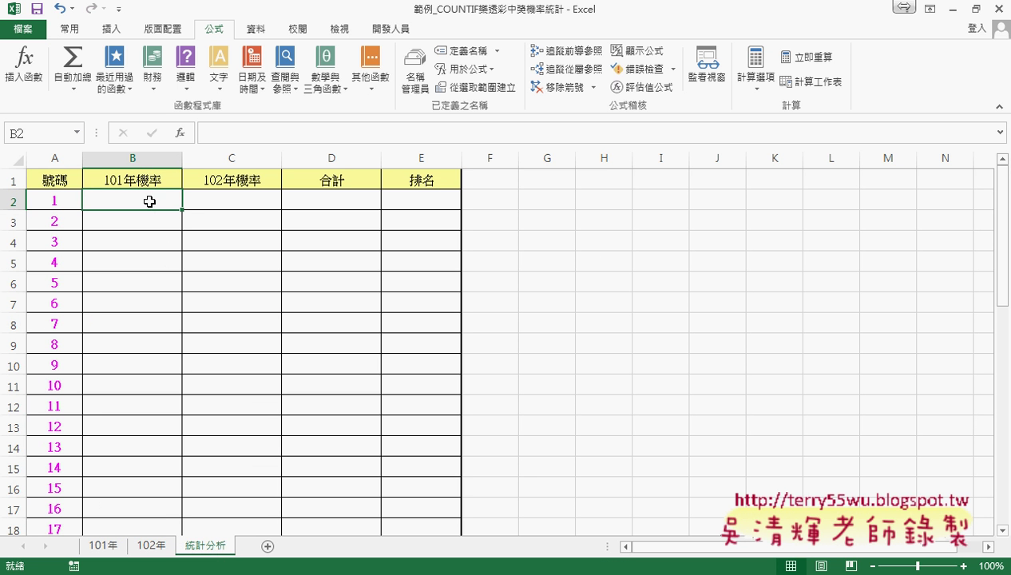
click(181, 134)
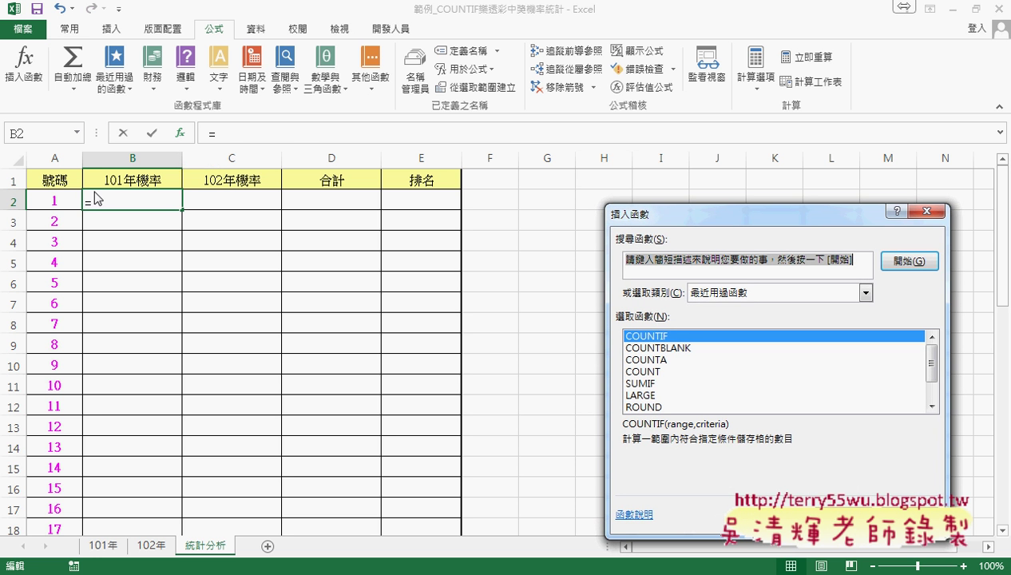
drag(700, 213, 639, 136)
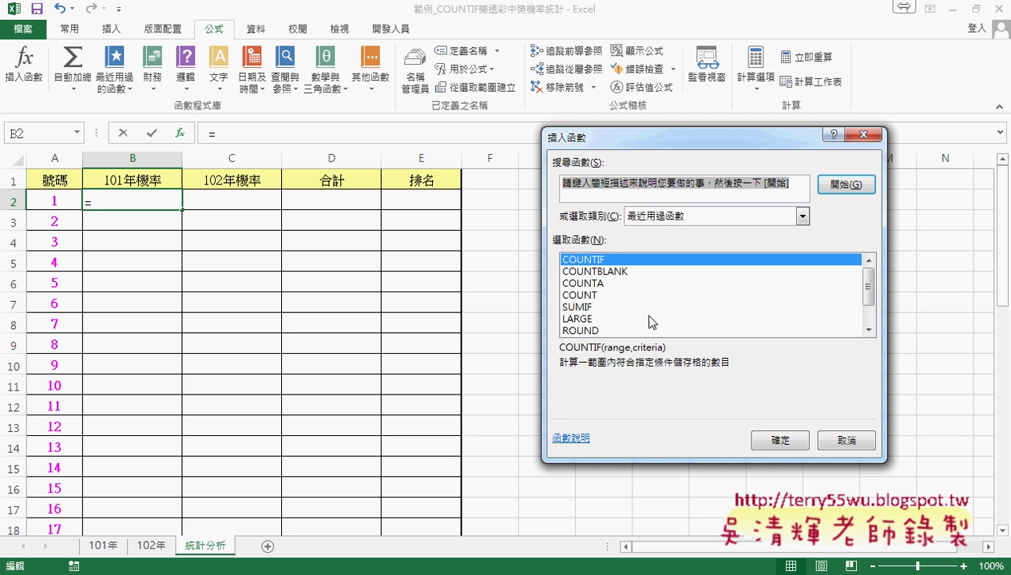
click(781, 438)
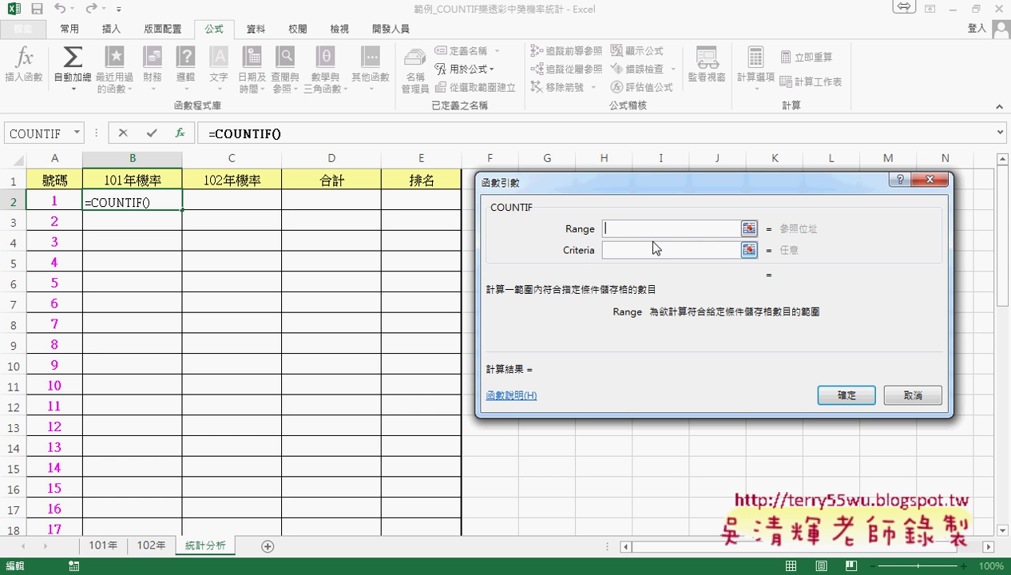
key(F3)
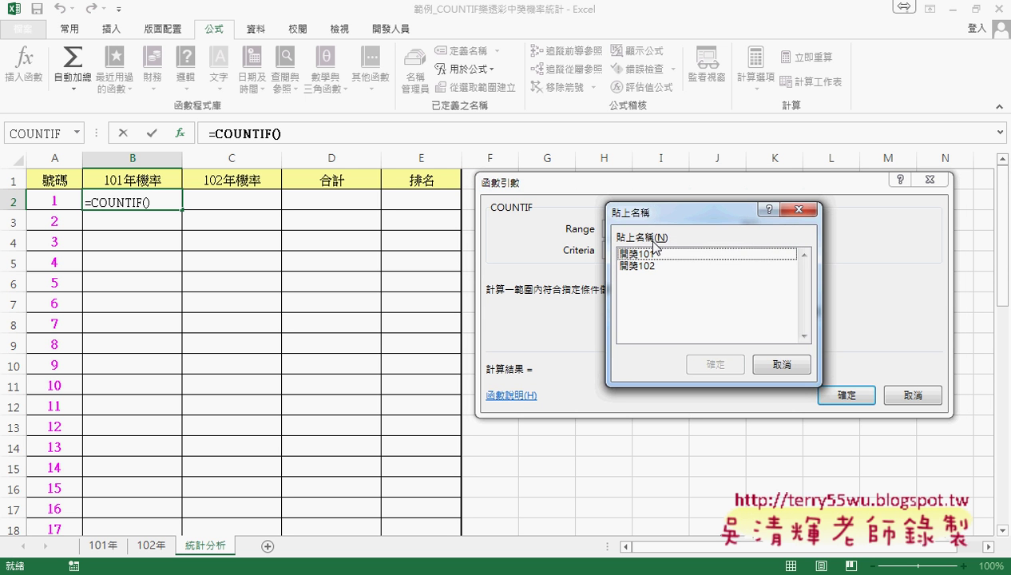
double_click(652, 252)
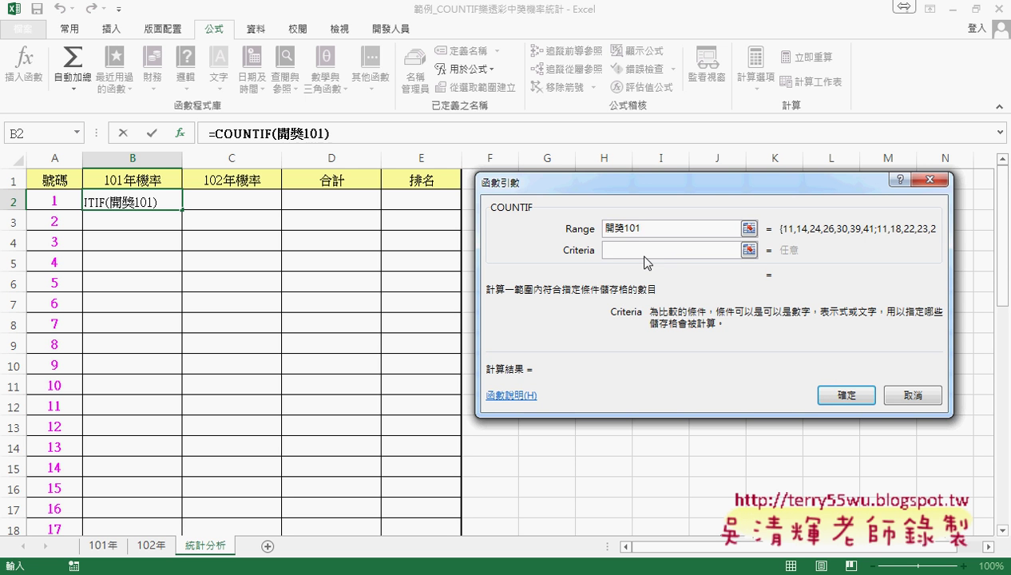
click(68, 200)
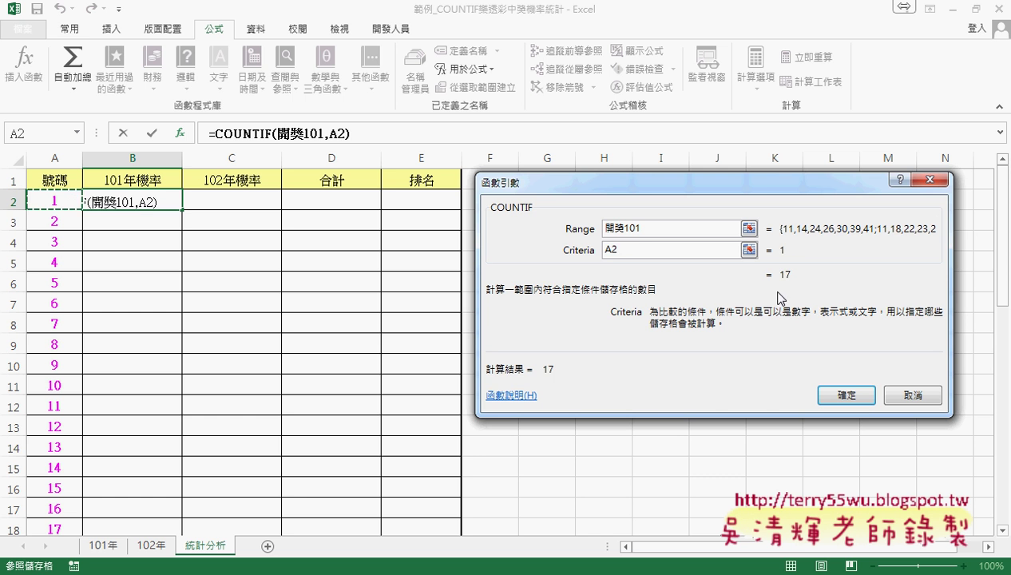
click(856, 395)
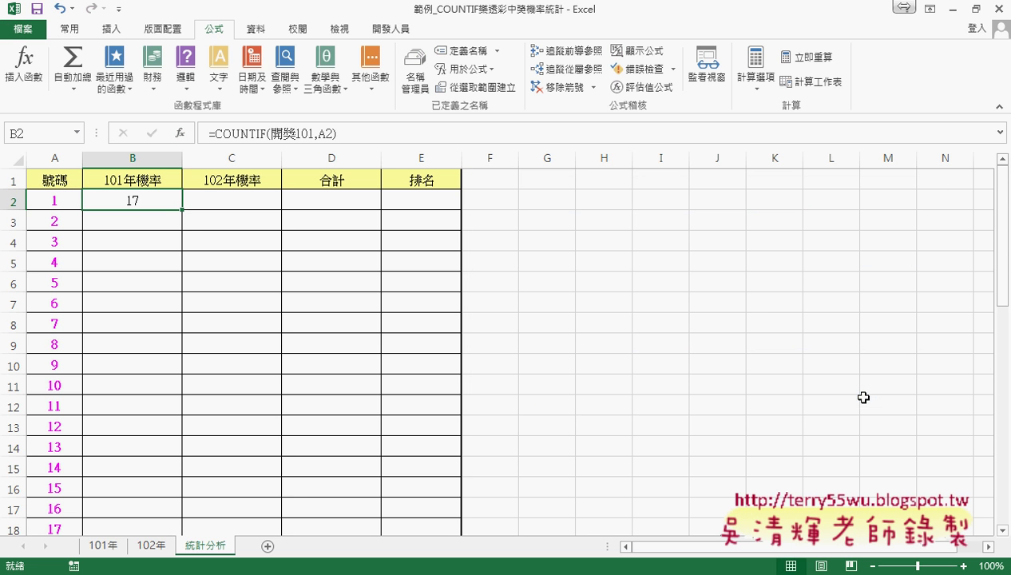
Change B2 to =COUNTIF(開獎101,A2)/COUNT(開獎101), giving 0.024531025
click(376, 129)
text(/)
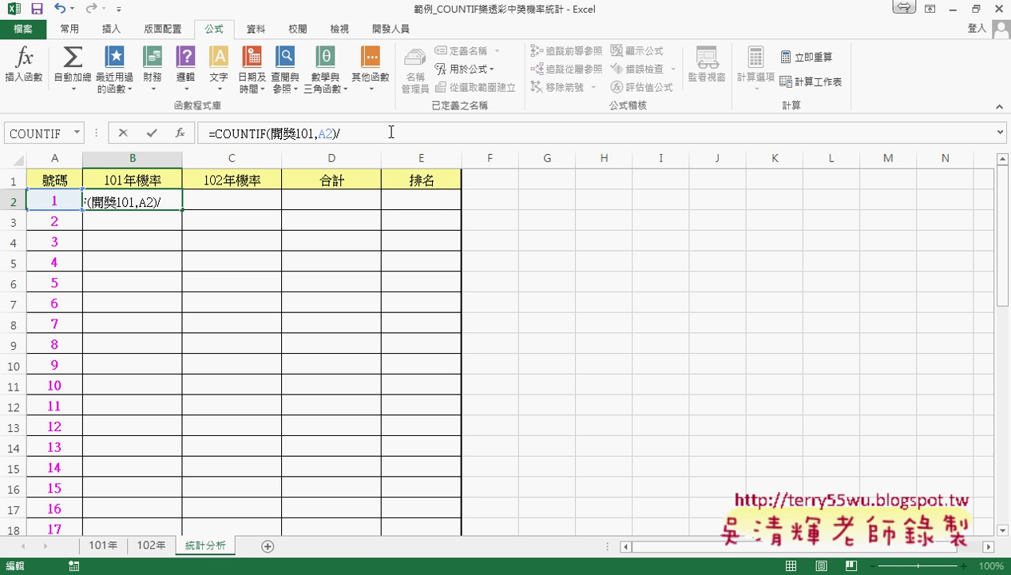
drag(216, 134, 336, 132)
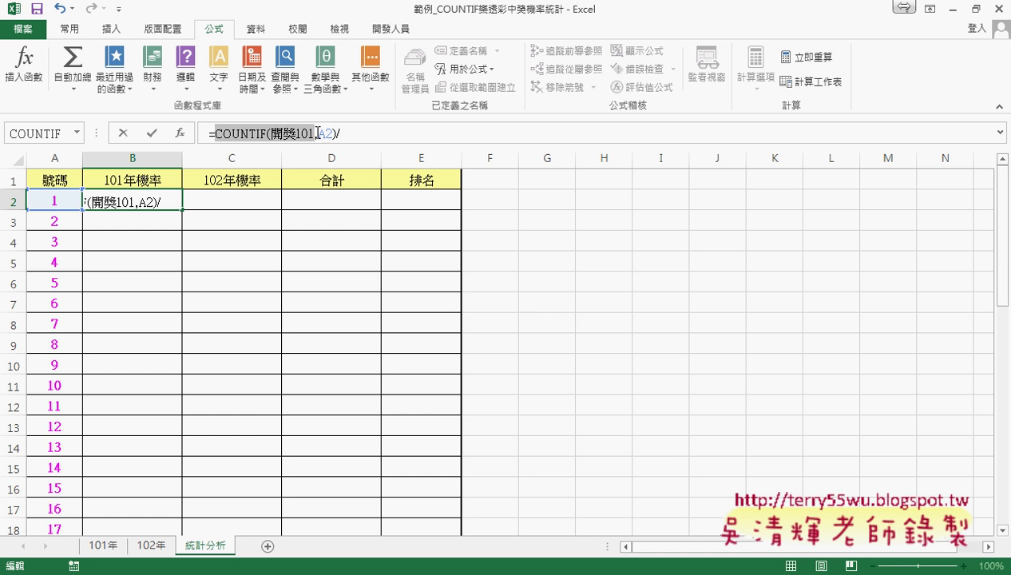
key(ctrl+c)
click(366, 134)
key(ctrl+v)
click(380, 133)
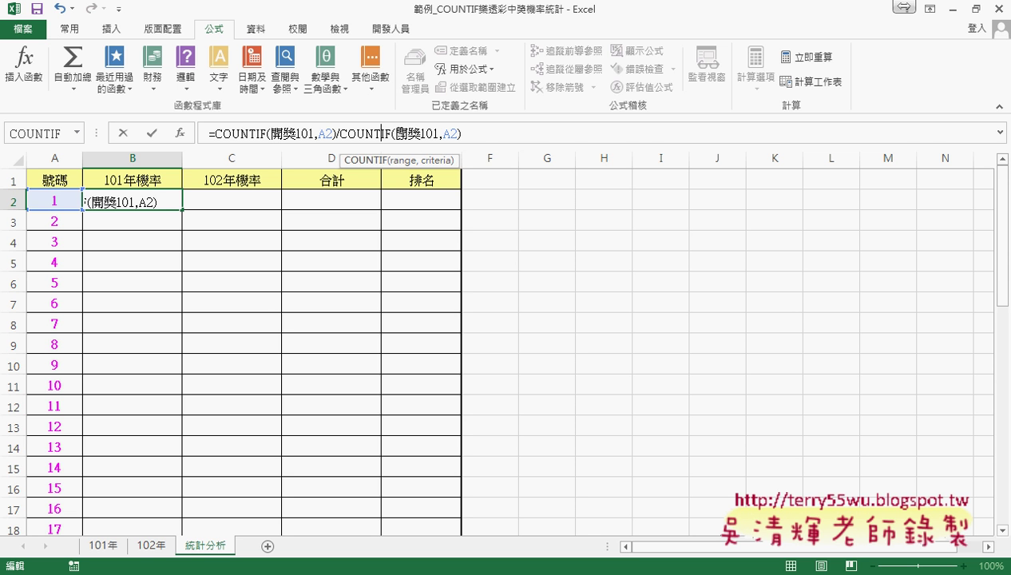
key(Delete)
key(Delete)
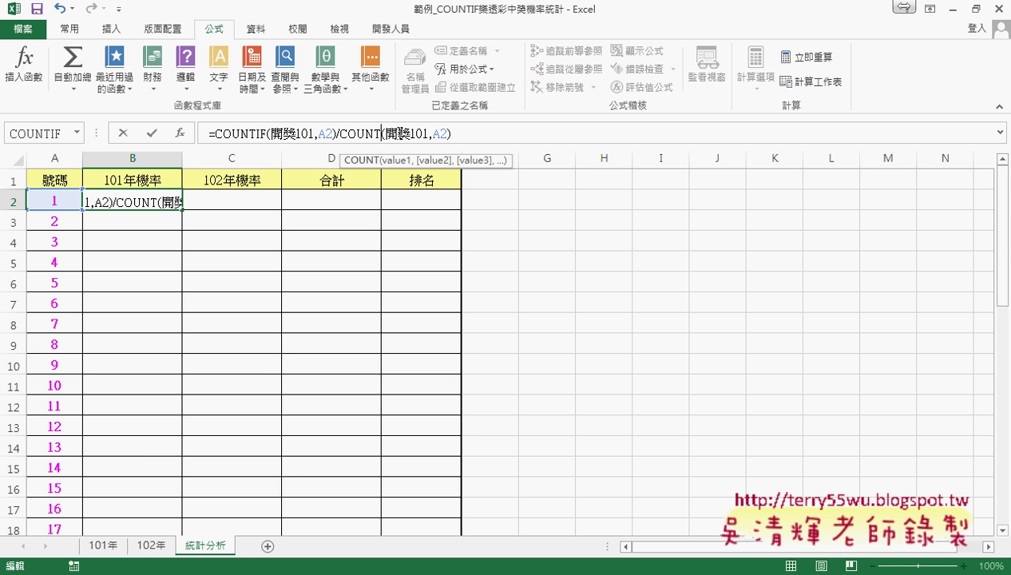
click(424, 133)
key(Delete)
key(Delete)
key(Delete)
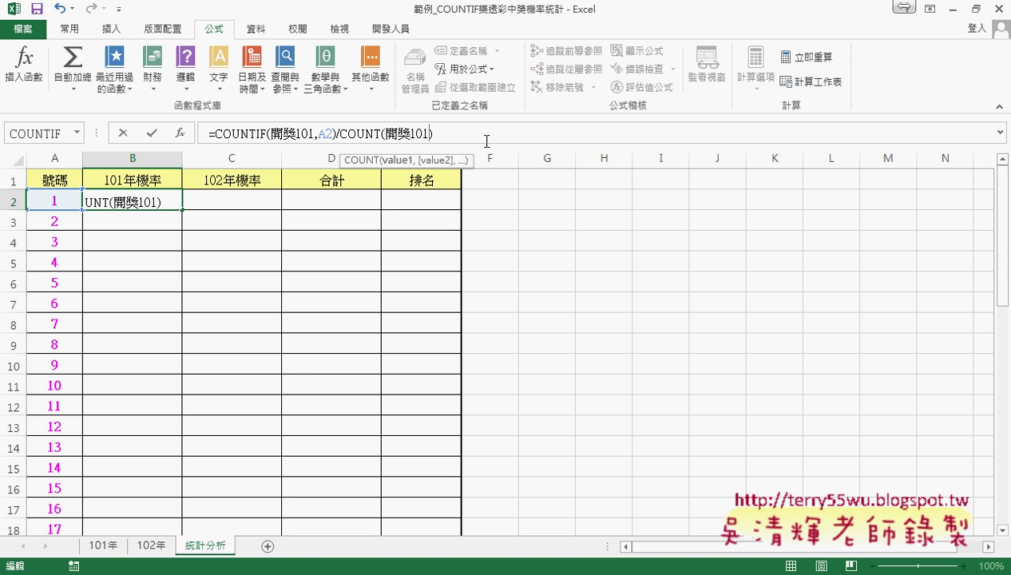
click(153, 133)
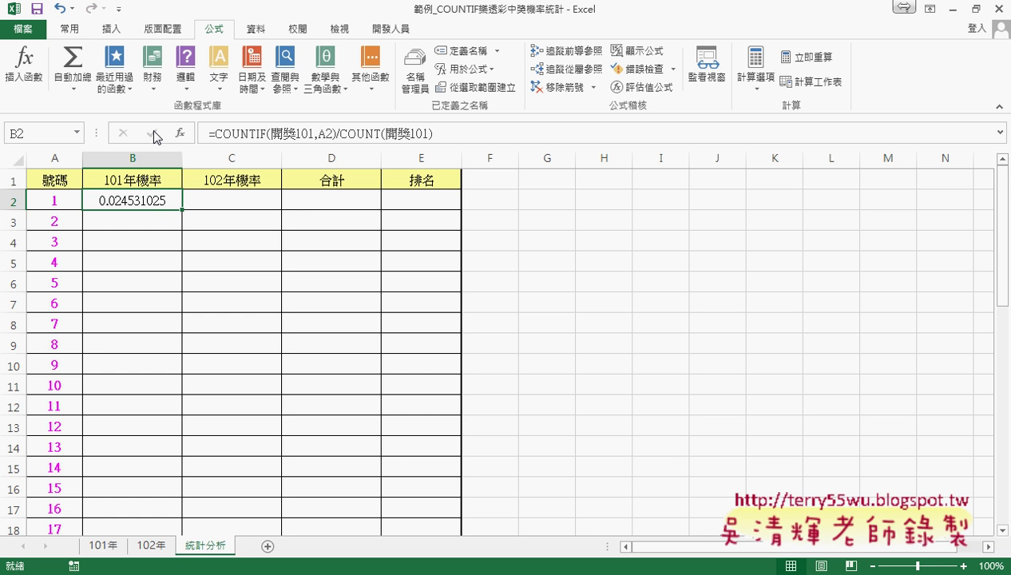
Give B2 the custom format ????? / 10000 and fill it down column B
right_click(158, 200)
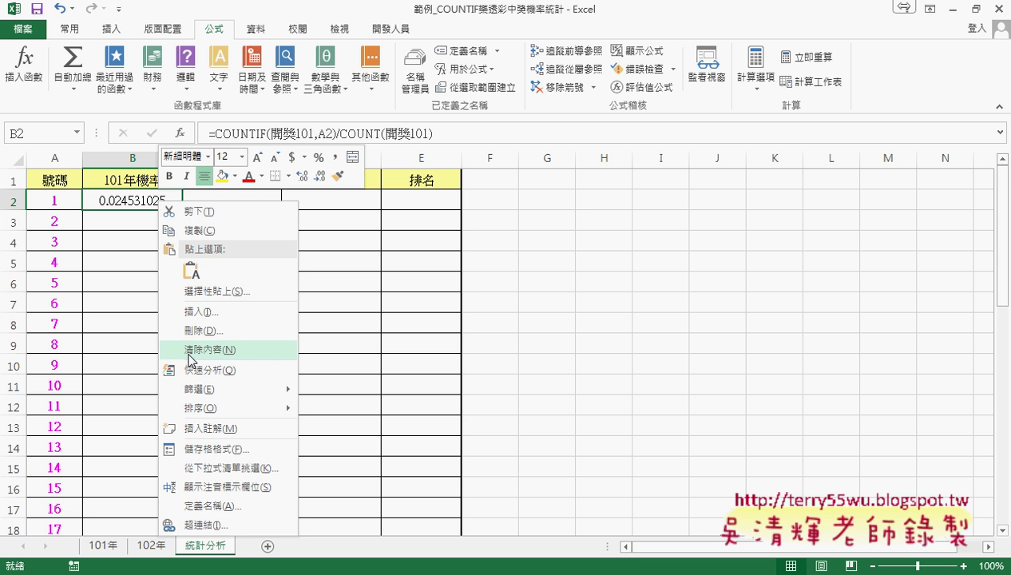
click(217, 449)
drag(313, 166, 625, 136)
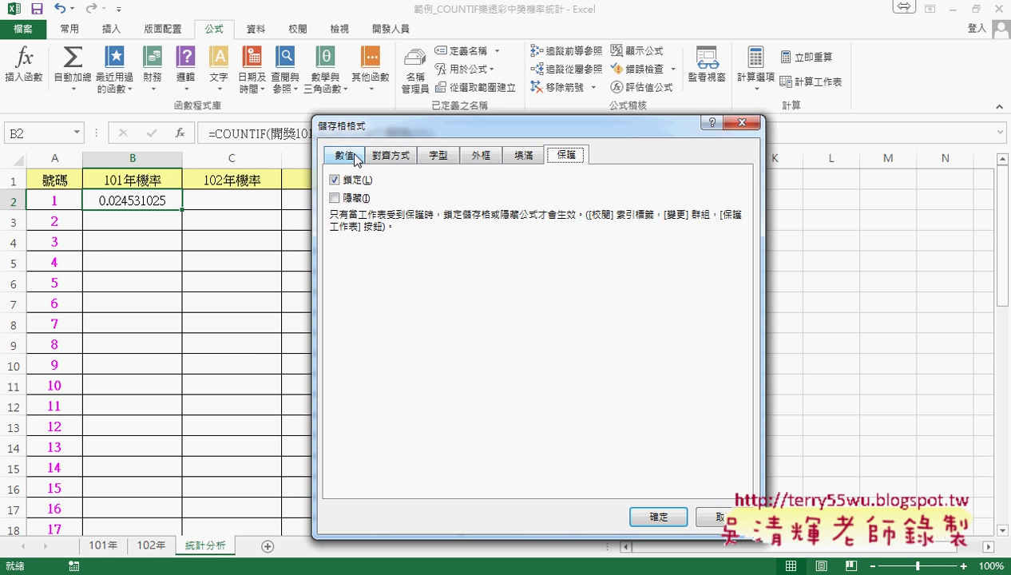
click(344, 155)
click(351, 326)
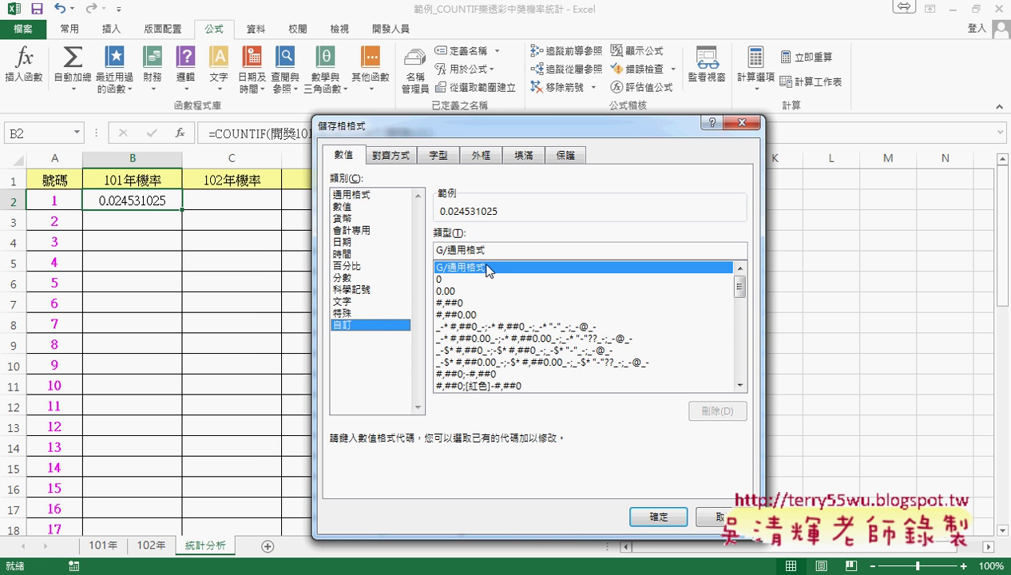
drag(487, 246, 393, 246)
text(?)
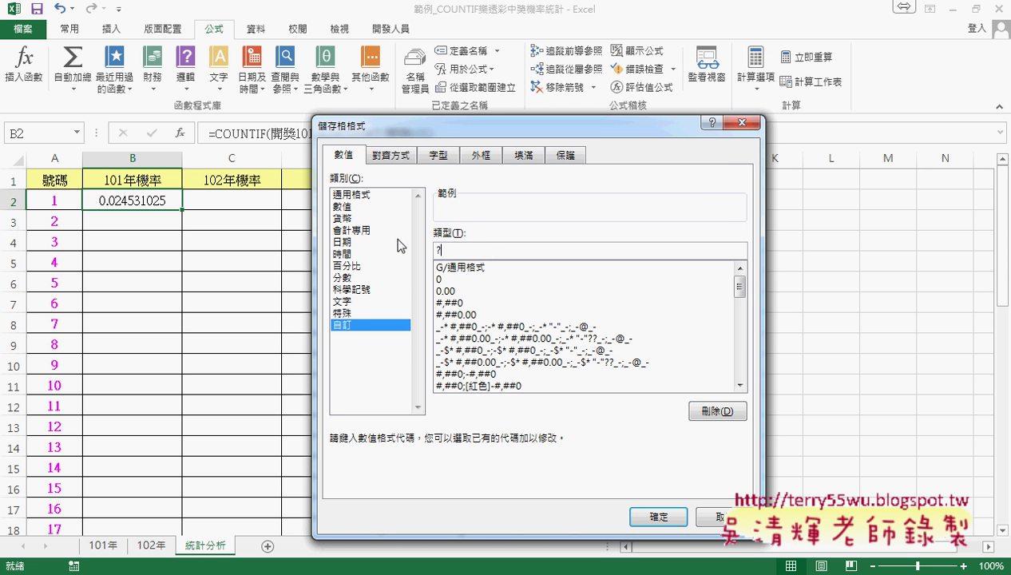
text(????)
text( / 10000)
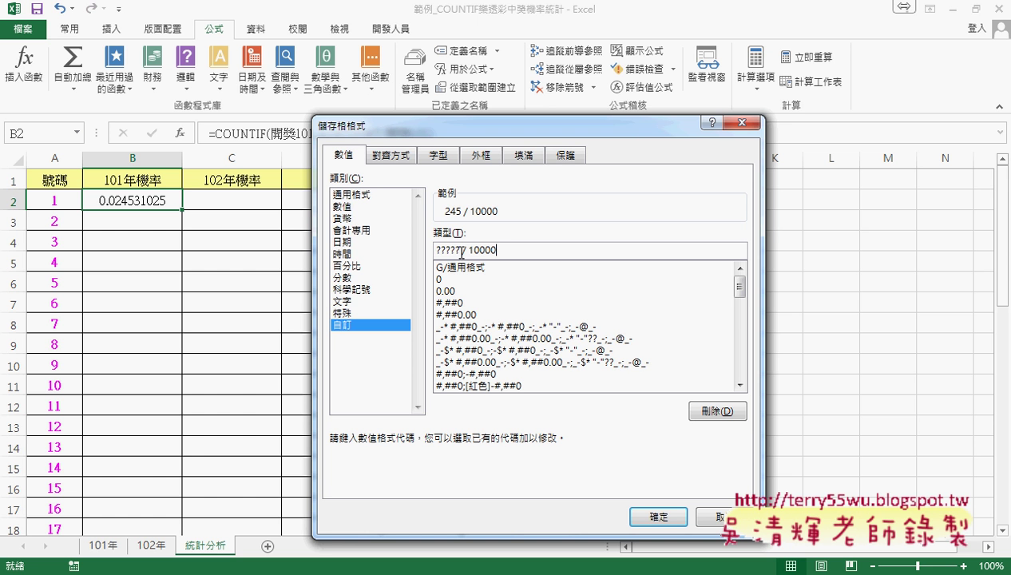
drag(461, 250, 435, 250)
click(665, 525)
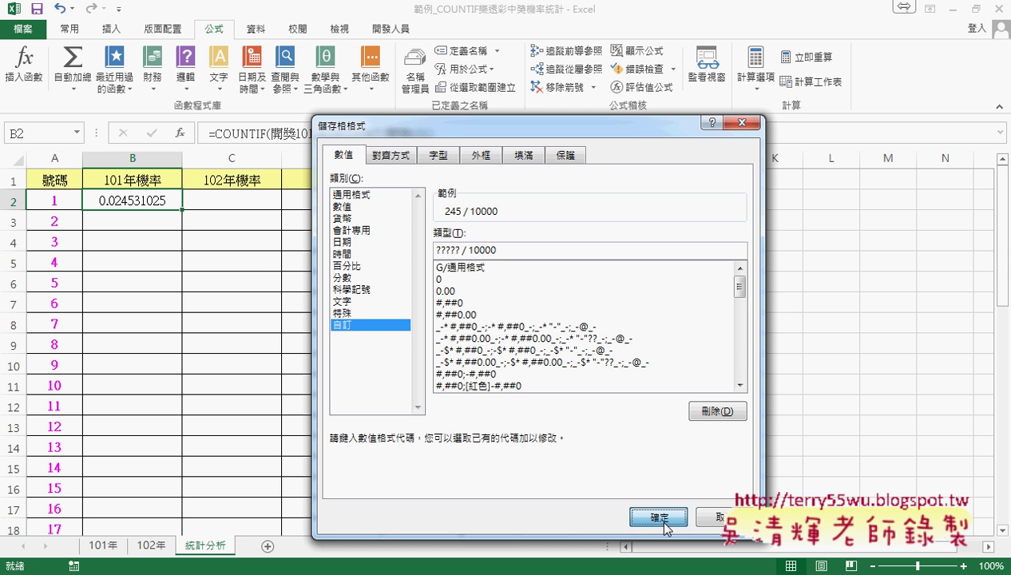
double_click(182, 210)
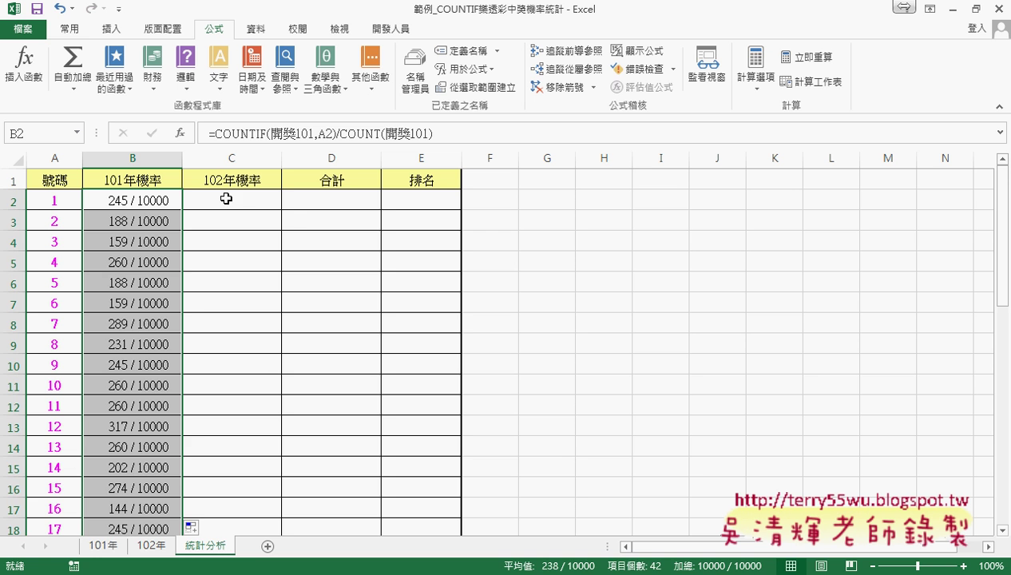
Copy the formula text from B2
click(154, 198)
click(442, 133)
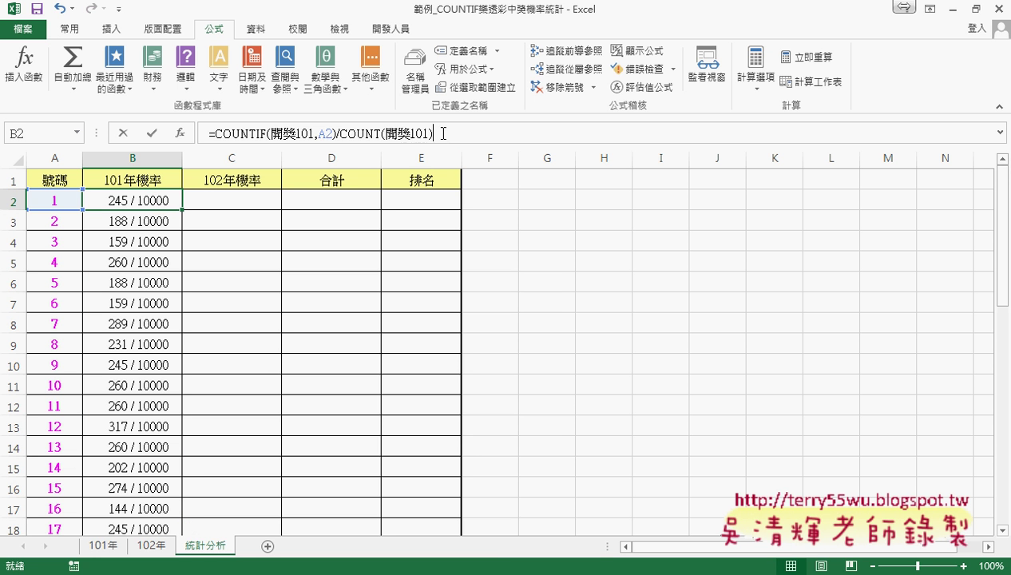
drag(442, 134, 208, 133)
right_click(287, 135)
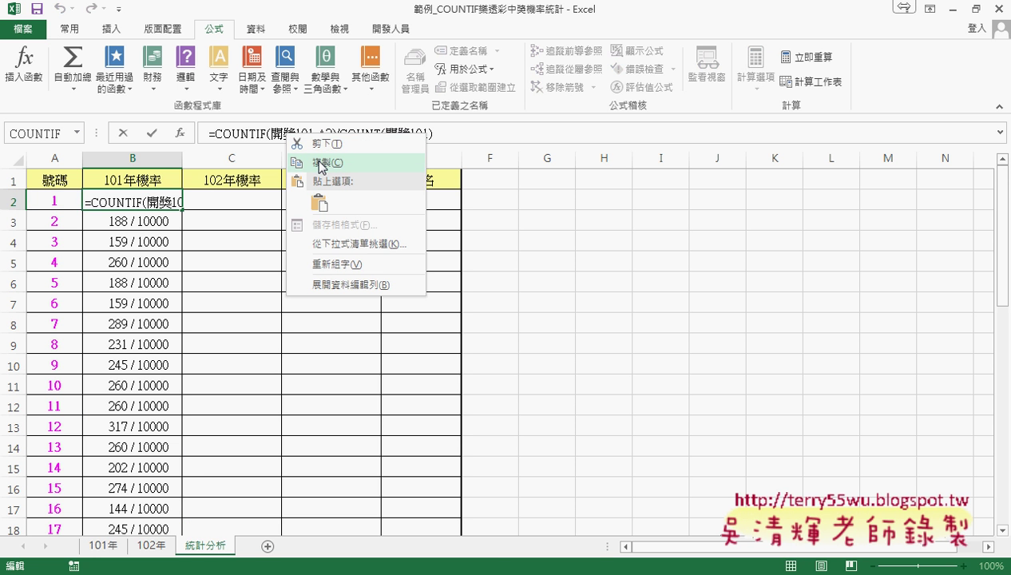
click(319, 164)
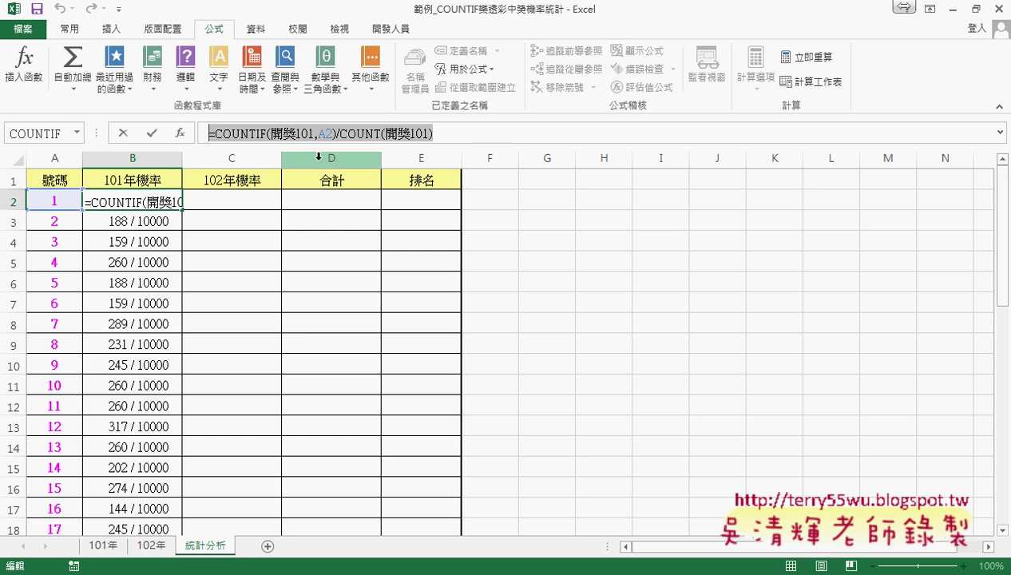
click(128, 134)
Enter =COUNTIF(開獎102,A2)/COUNT(開獎102) in C2
click(222, 193)
click(244, 133)
right_click(246, 133)
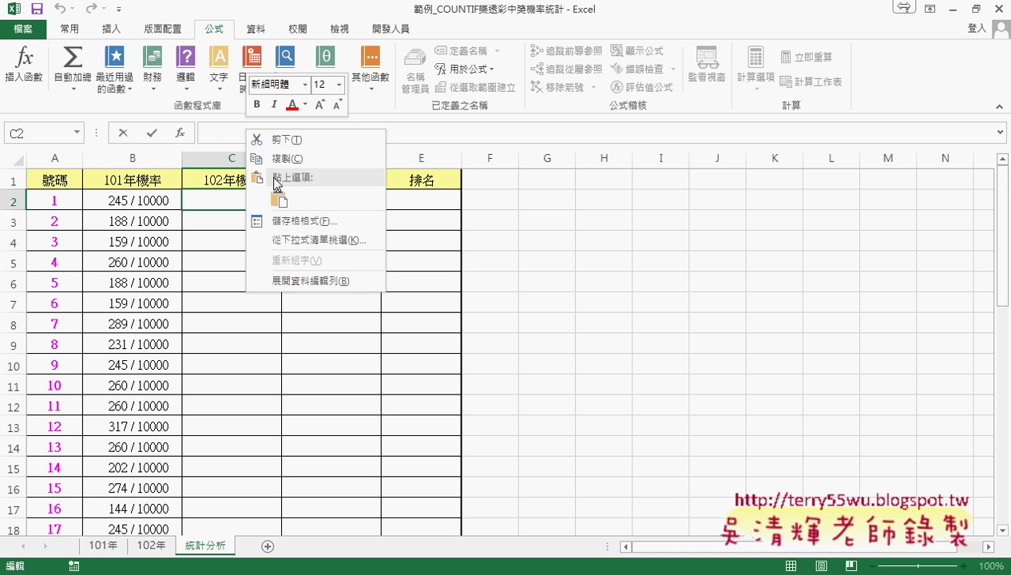
click(279, 198)
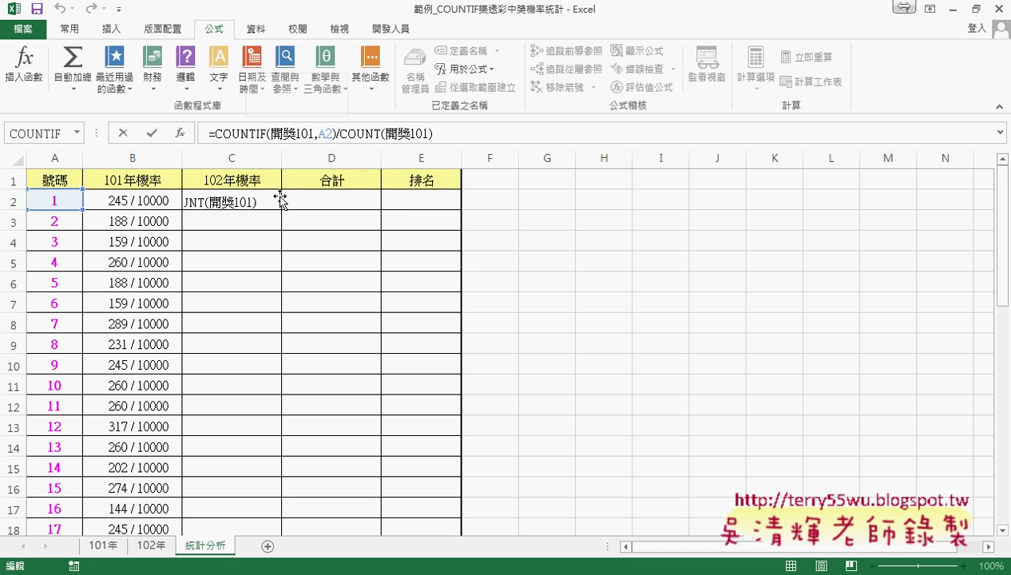
click(312, 132)
key(BackSpace)
text(2)
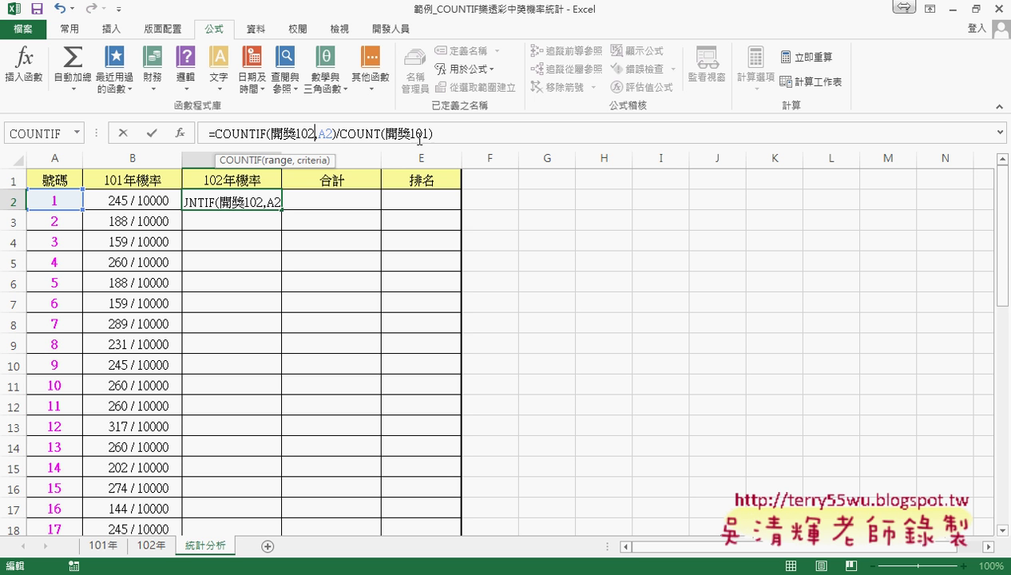
click(427, 133)
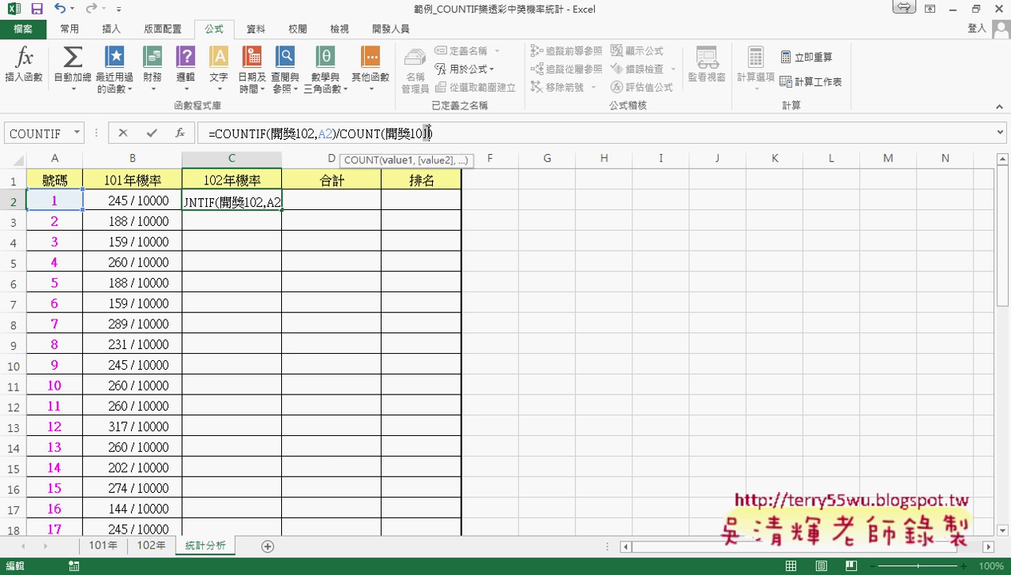
key(BackSpace)
text(2)
click(152, 133)
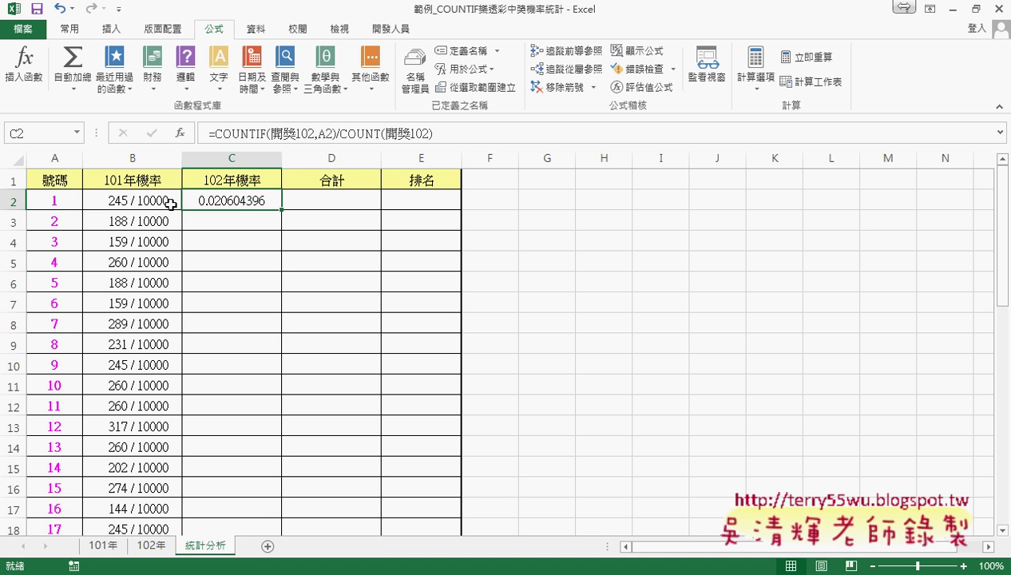
Copy B2's fraction-over-10000 format to C2 and fill the formula down column C
click(70, 30)
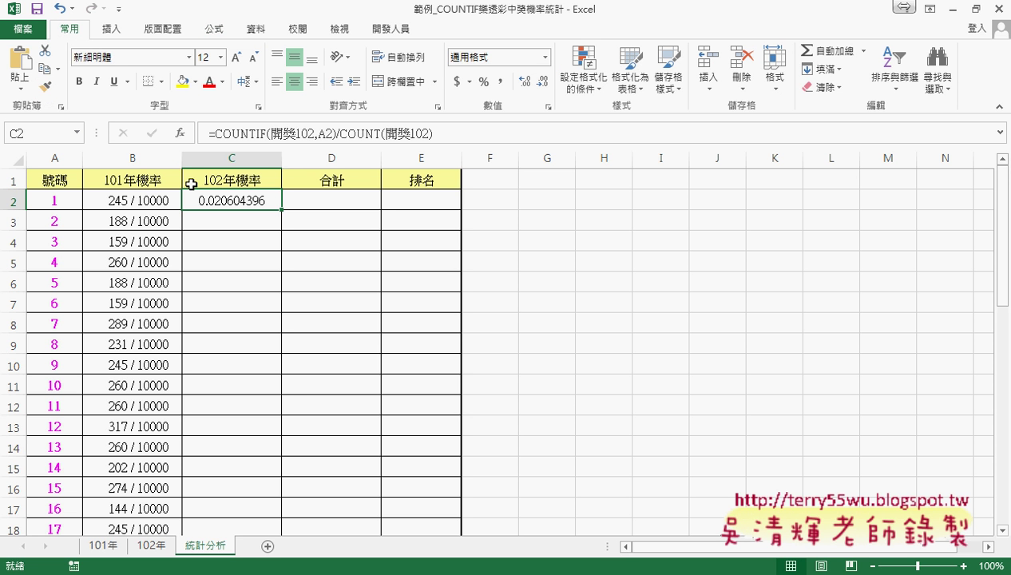
click(145, 199)
click(46, 88)
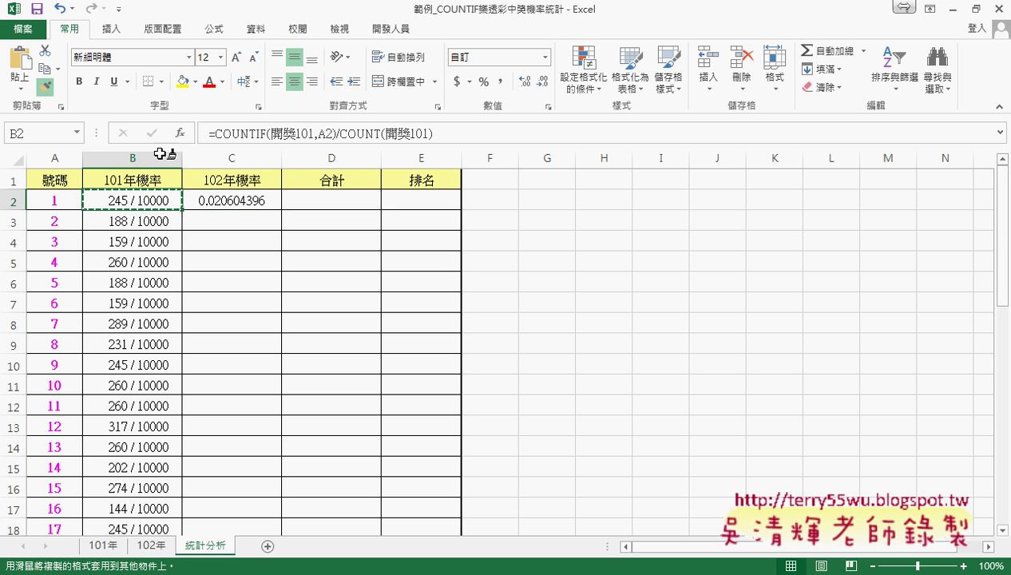
click(225, 197)
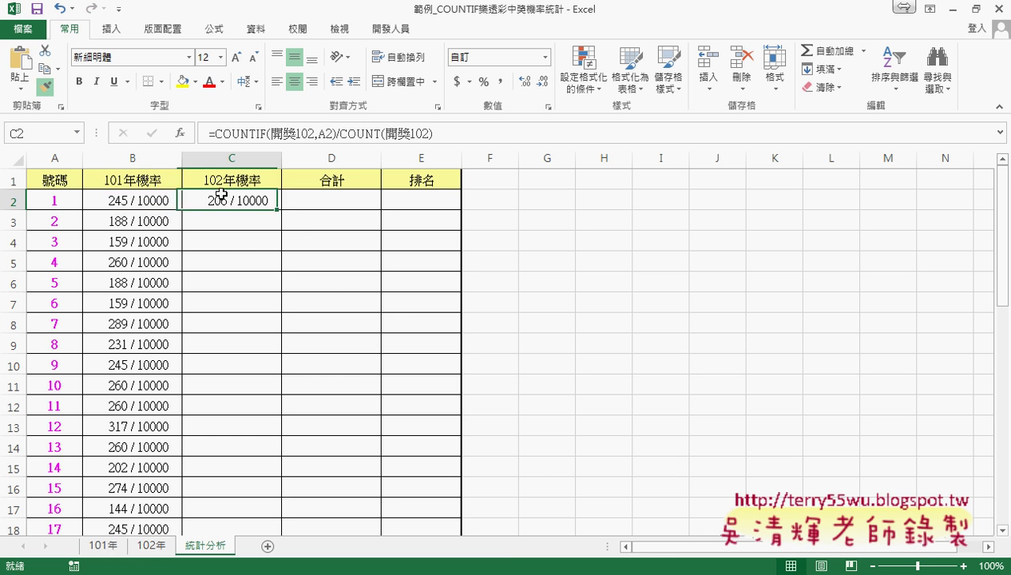
double_click(281, 209)
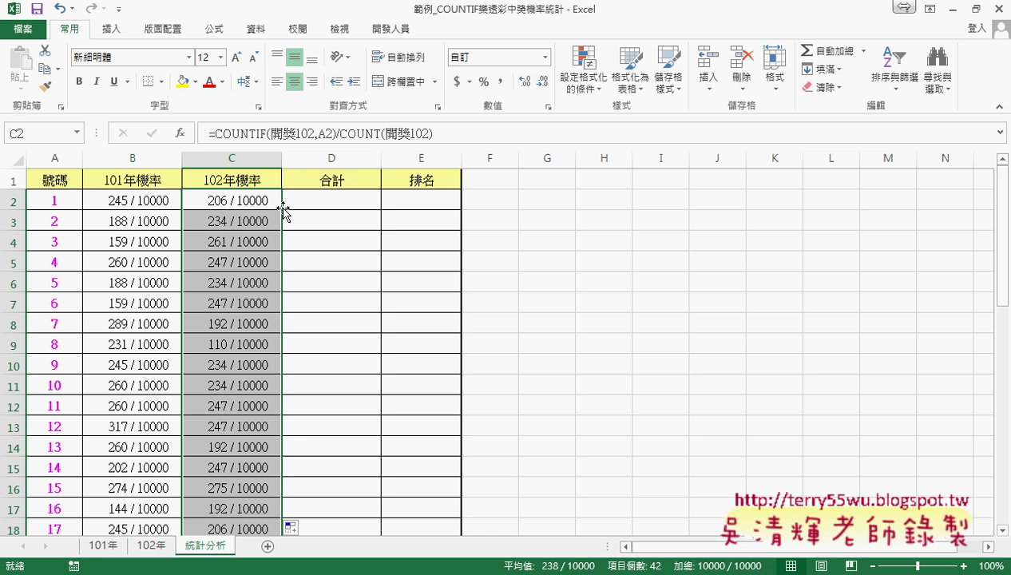
Enter the total formula =B2+C2 in D2
click(323, 199)
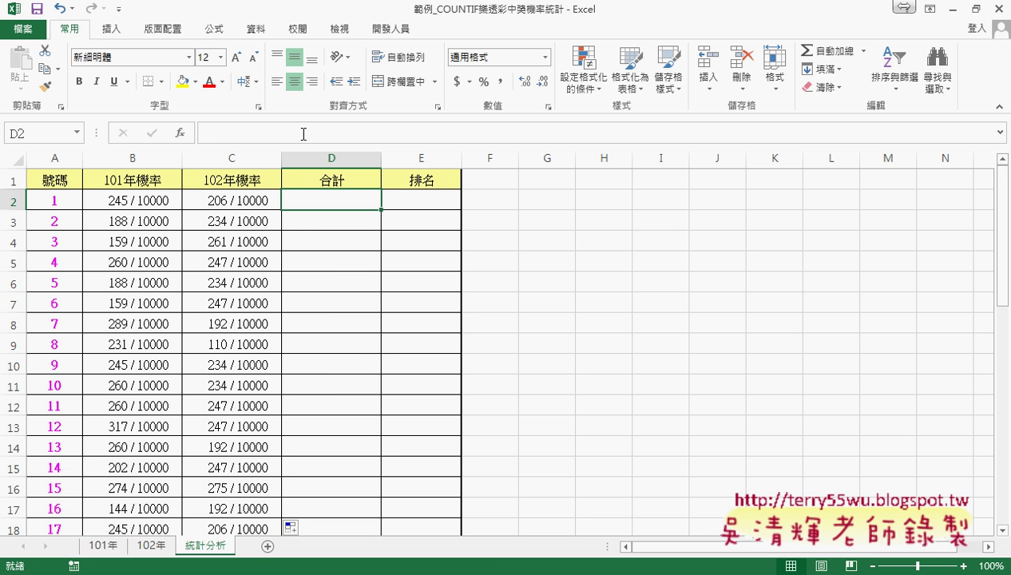
click(304, 133)
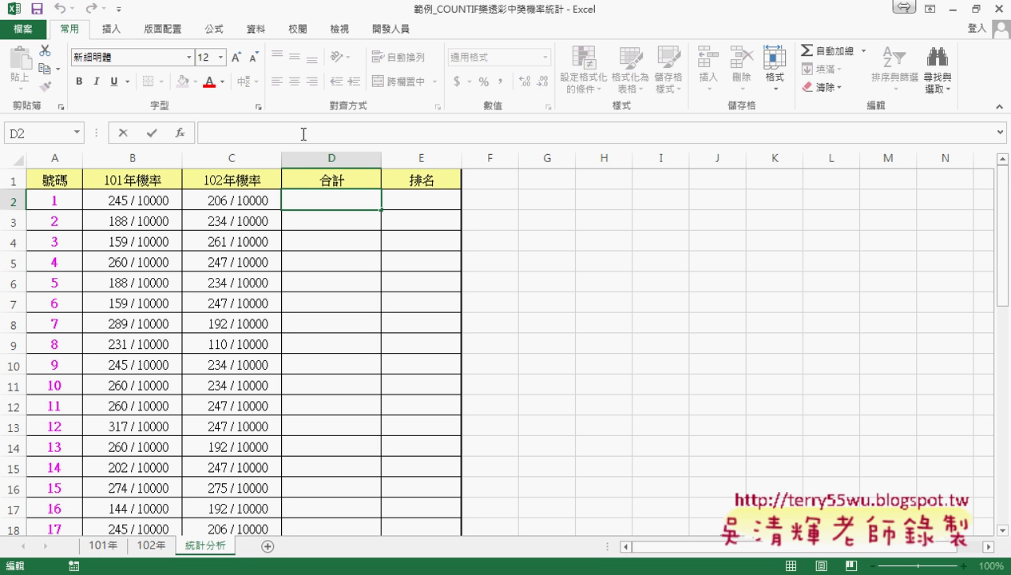
text(-)
key(BackSpace)
text(=)
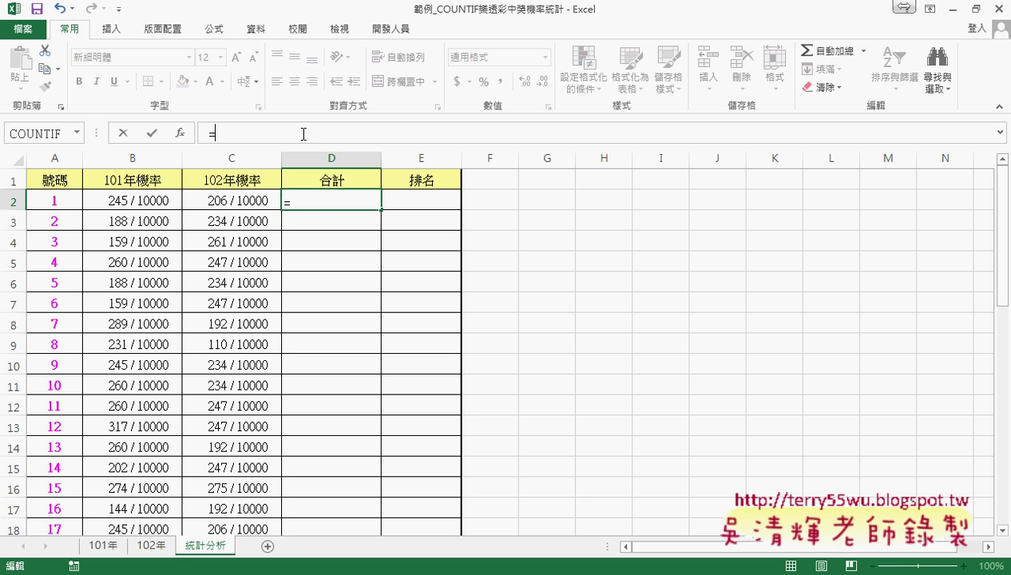
click(133, 199)
text(+)
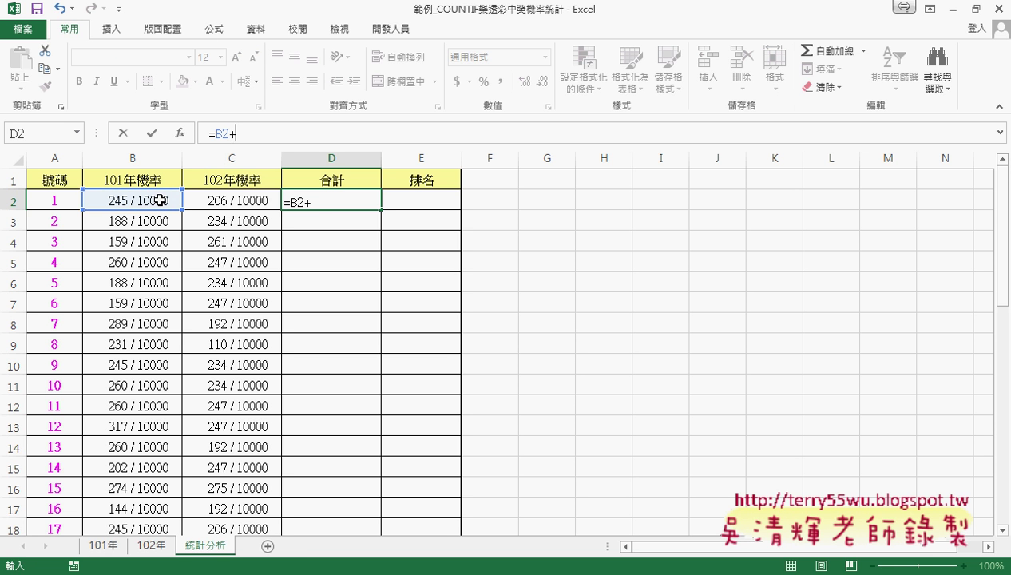
click(192, 203)
click(150, 133)
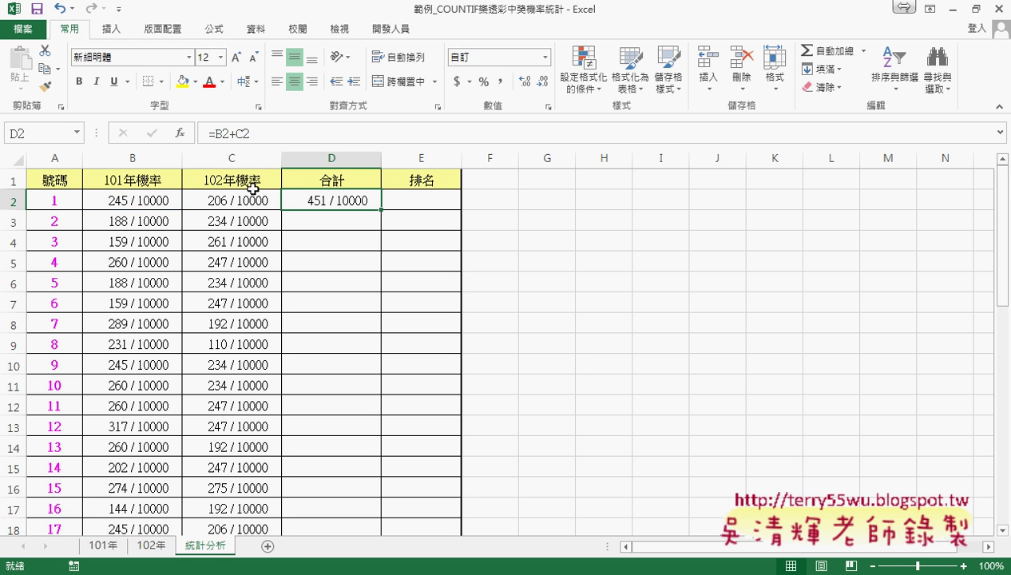
Fill the D2 total down to number 42, showing 451 / 10000 for number 1
click(385, 201)
click(374, 201)
double_click(380, 209)
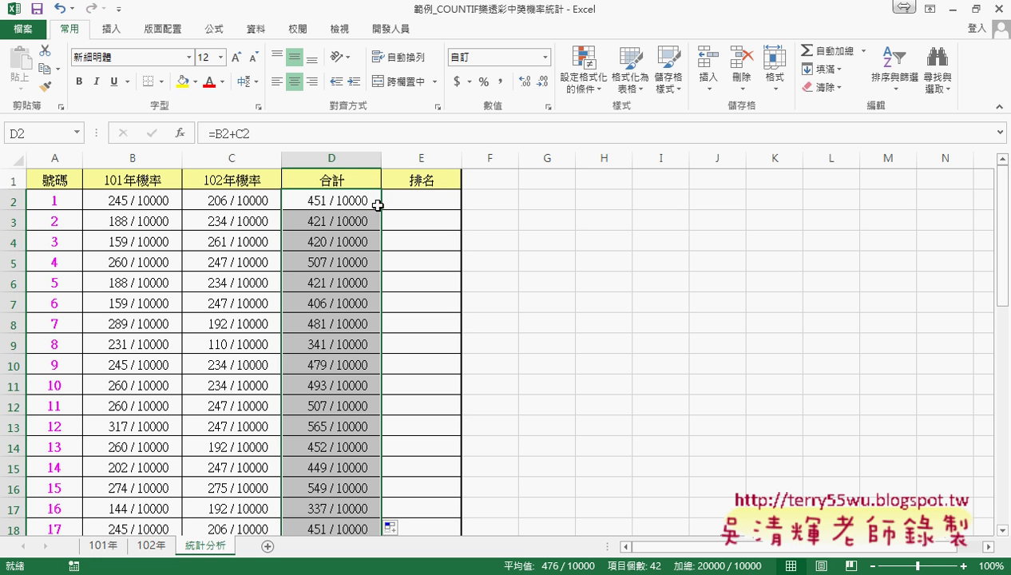
click(353, 181)
Select D1:D43 and create the name 合計 from its top row
key(ctrl+shift+Down)
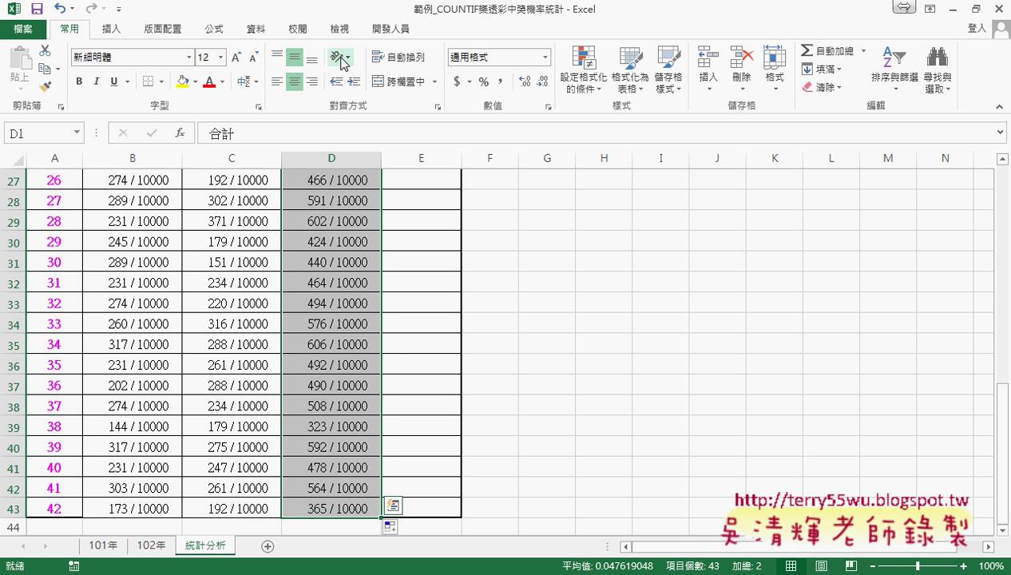
click(214, 30)
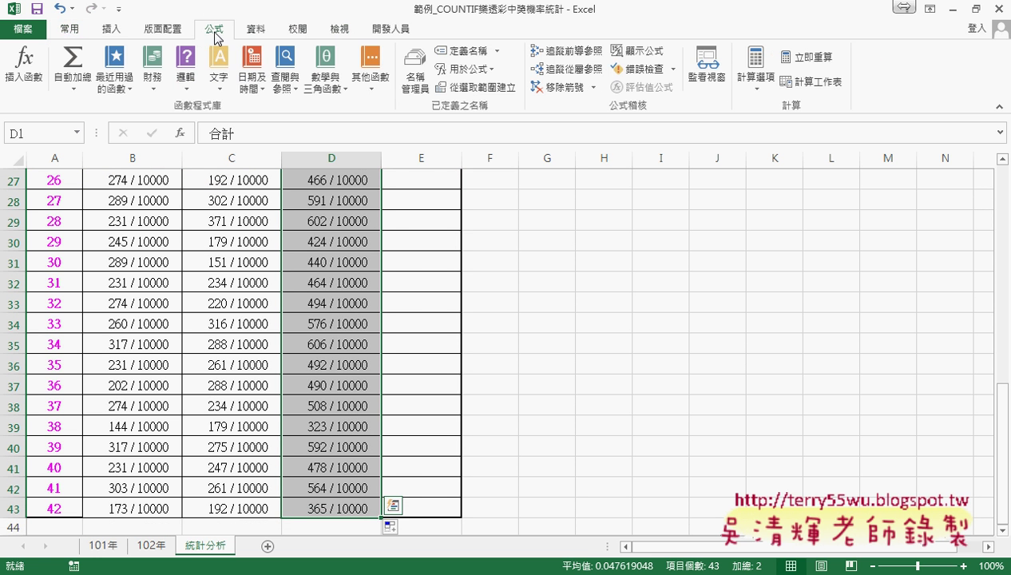
click(476, 87)
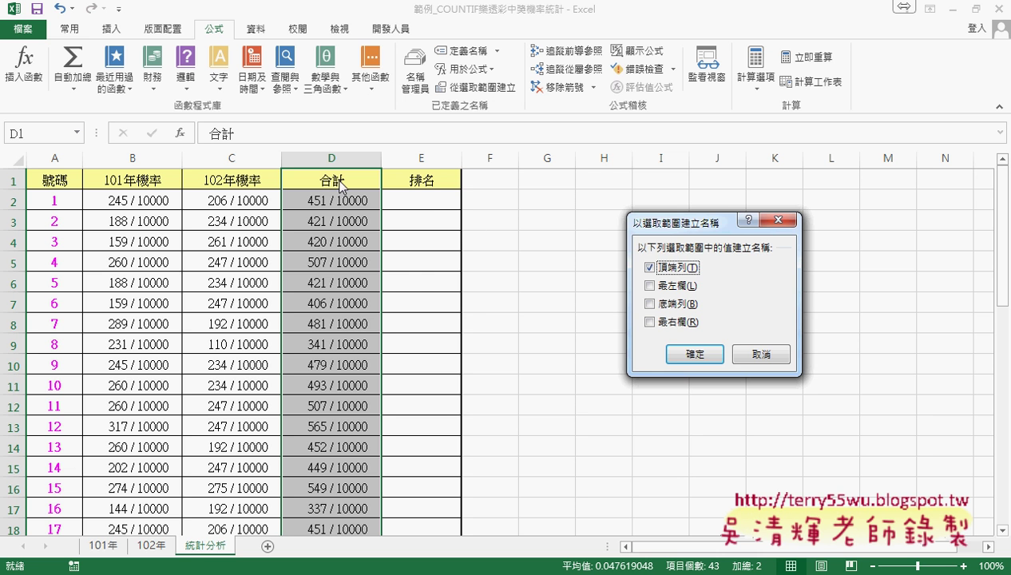
click(698, 355)
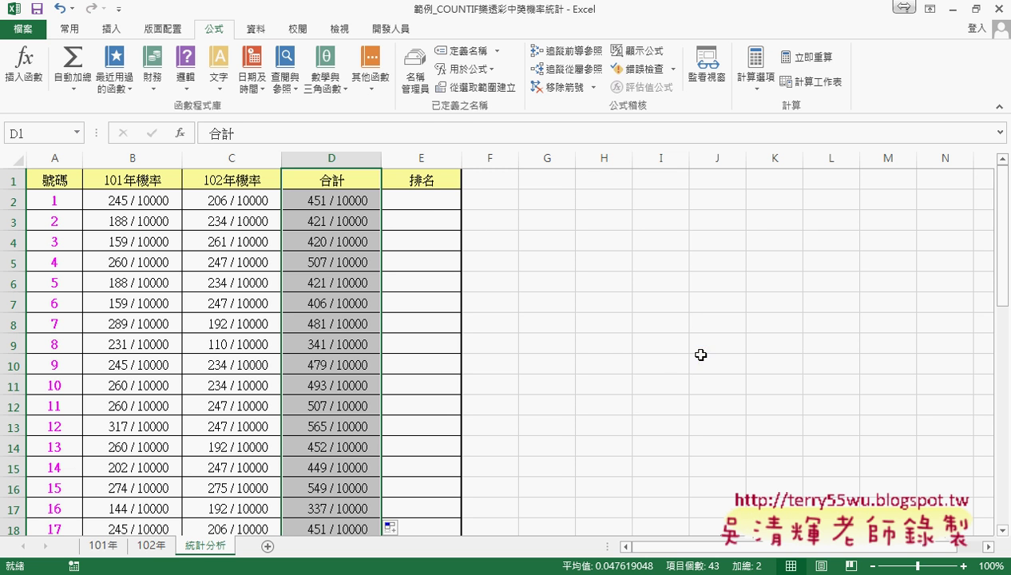
click(429, 201)
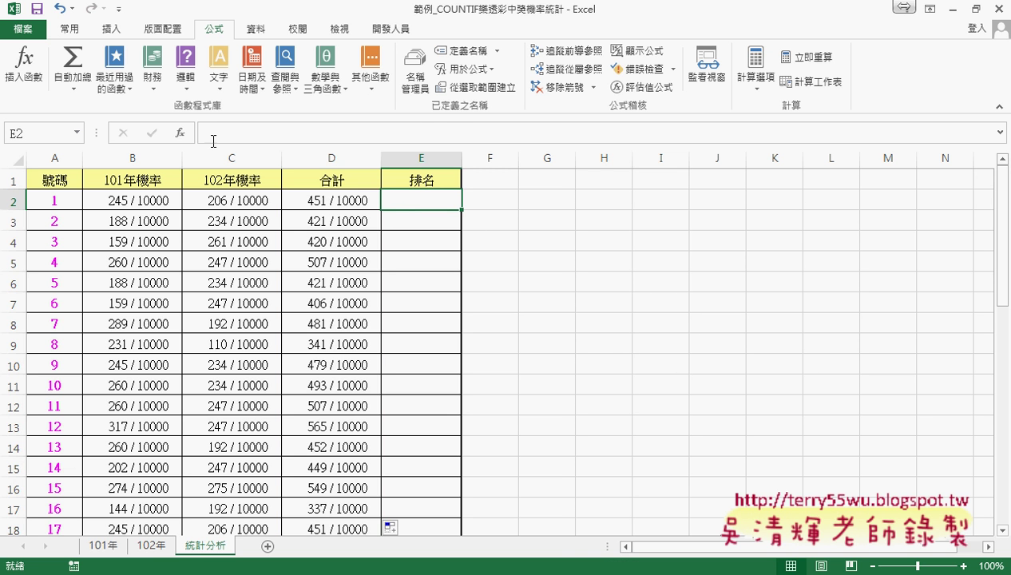
Open Insert Function for E2 and switch to the 統計 (statistical) category
click(180, 132)
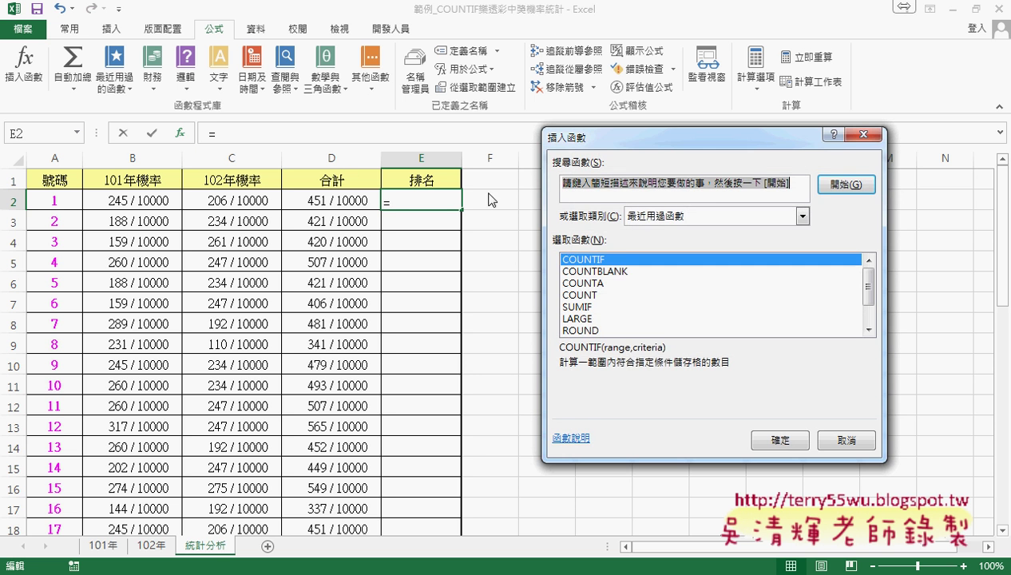
click(669, 215)
click(675, 292)
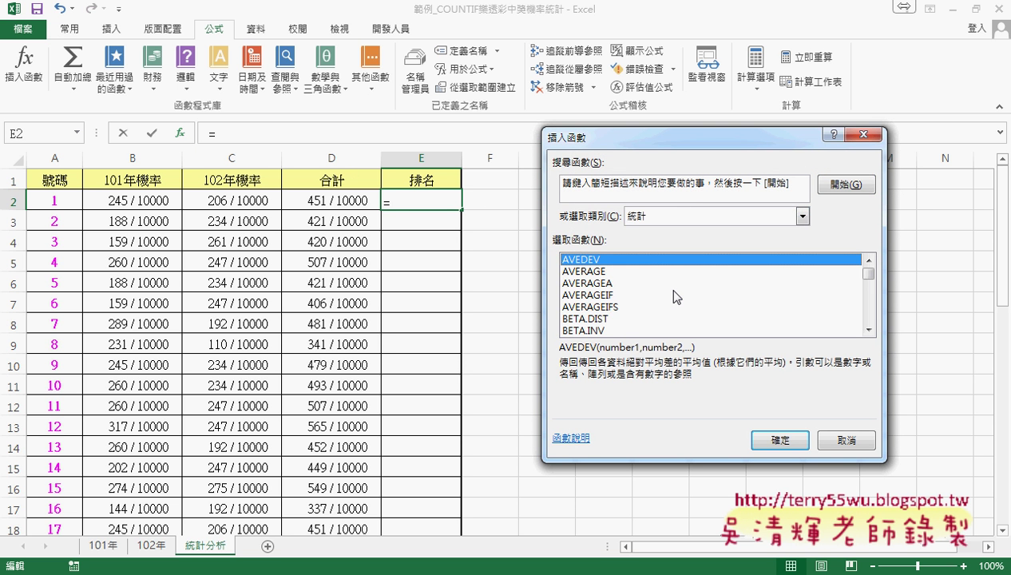
click(868, 283)
drag(868, 281, 868, 310)
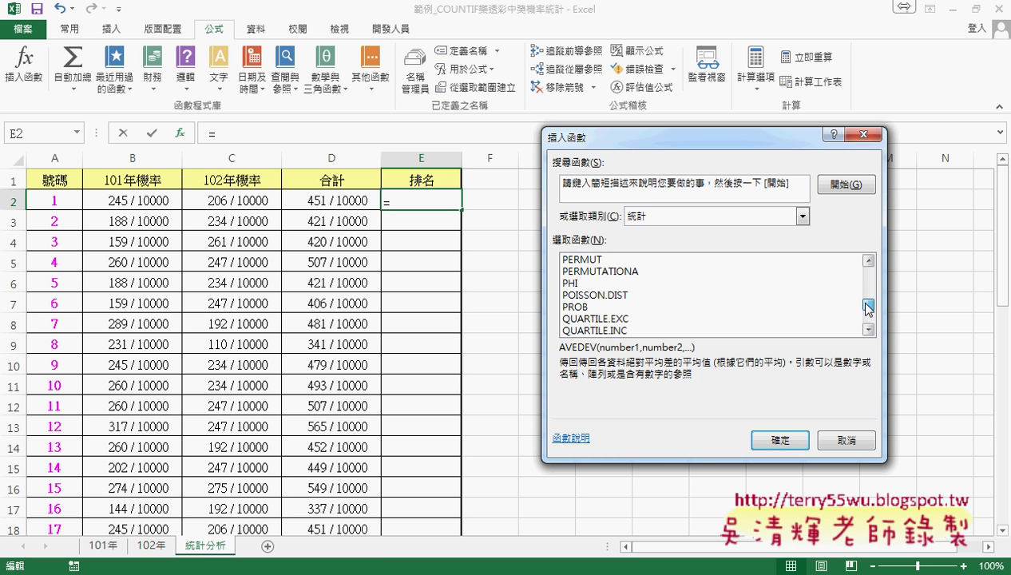
click(868, 328)
click(868, 328)
click(867, 328)
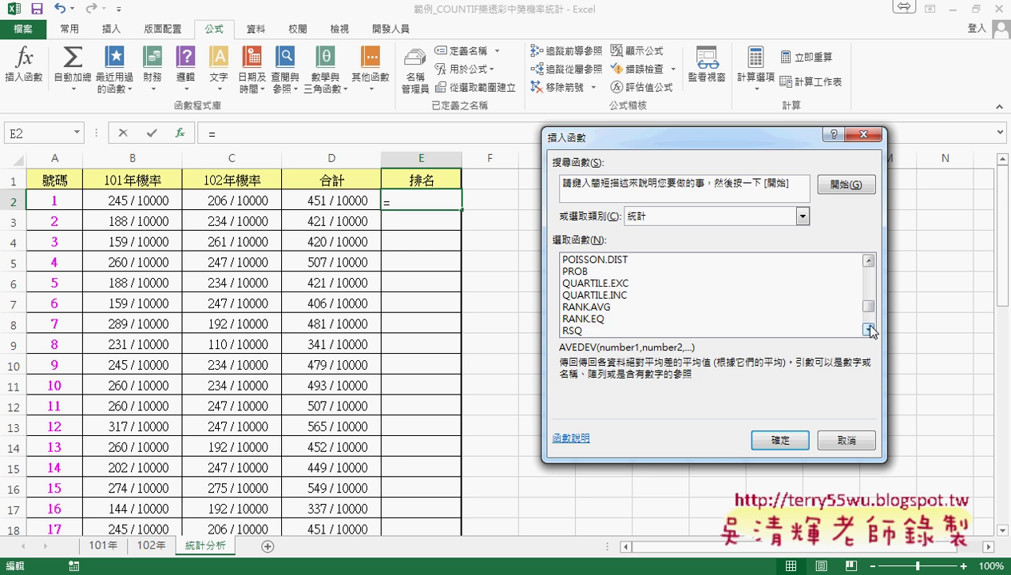
Select RANK.EQ in the function list after comparing it with RANK.AVG
click(590, 319)
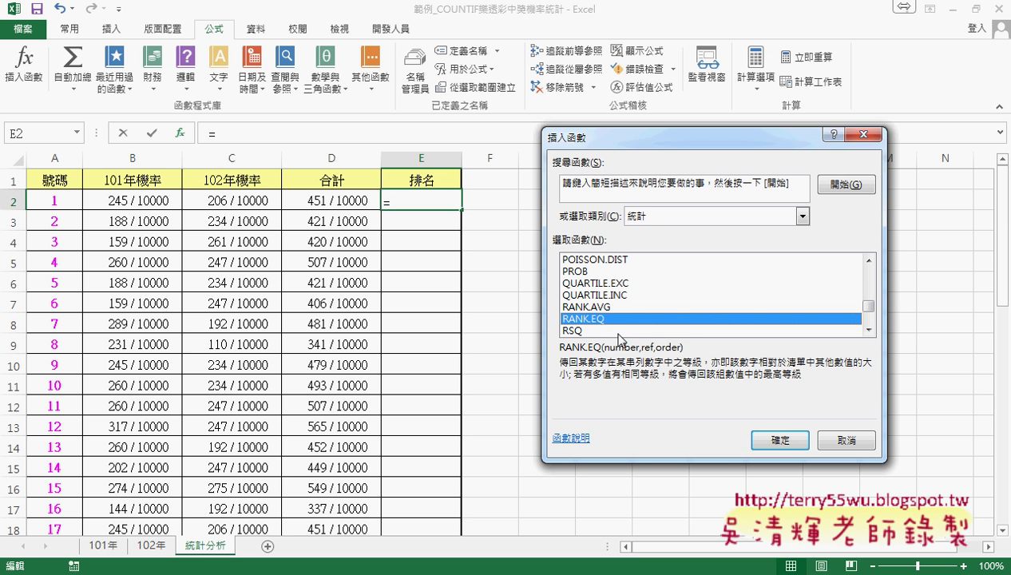
click(612, 309)
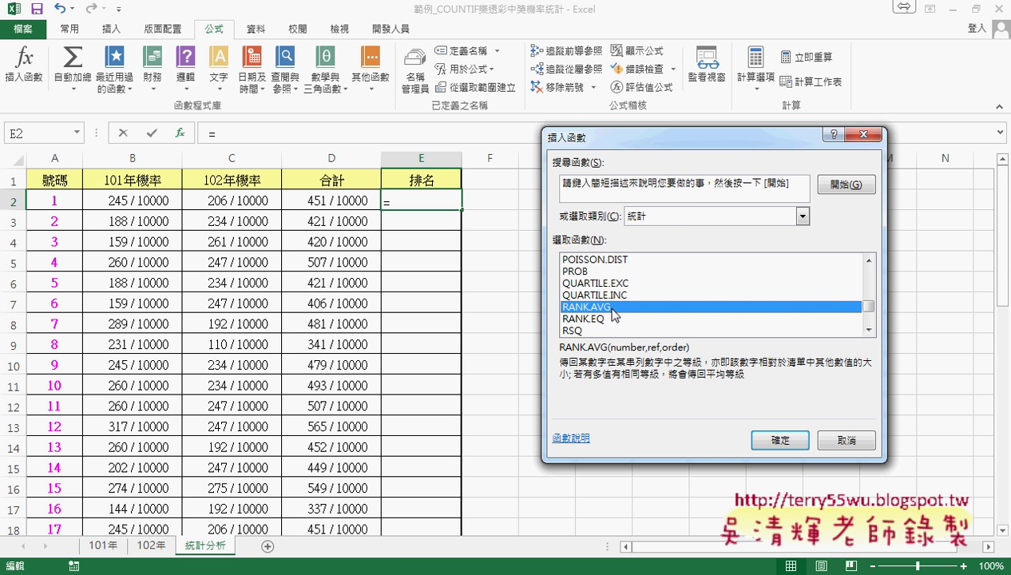
key(Down)
key(Up)
key(Down)
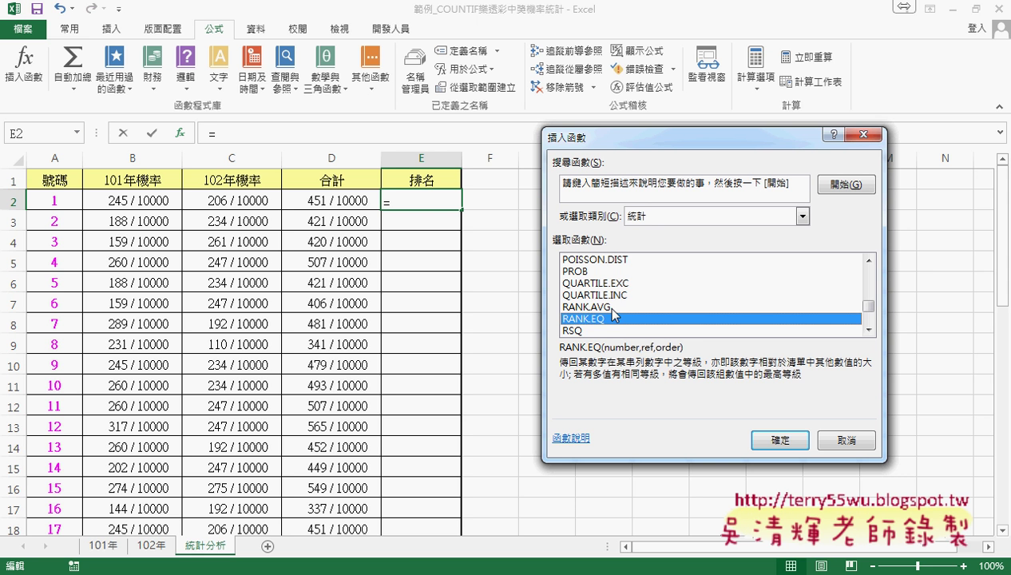
key(Up)
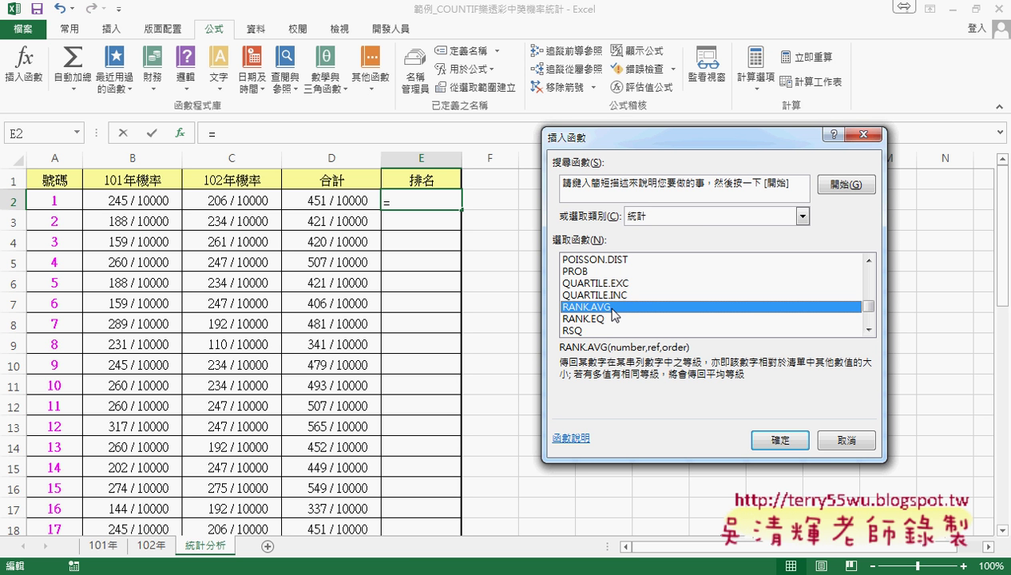
key(Down)
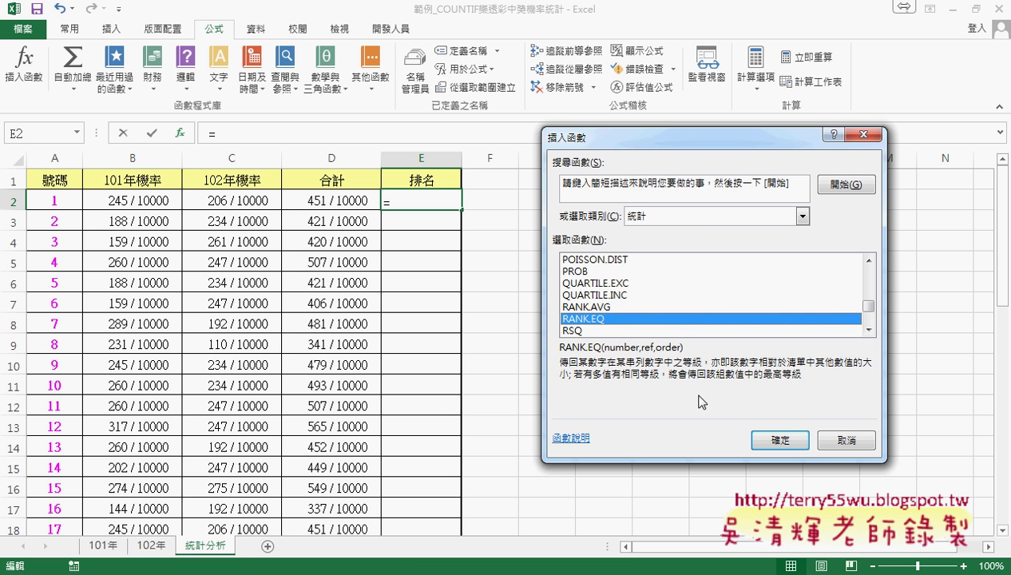
Enter =RANK.EQ(D2,合計) in E2, using the 合計 range name as reference
click(774, 440)
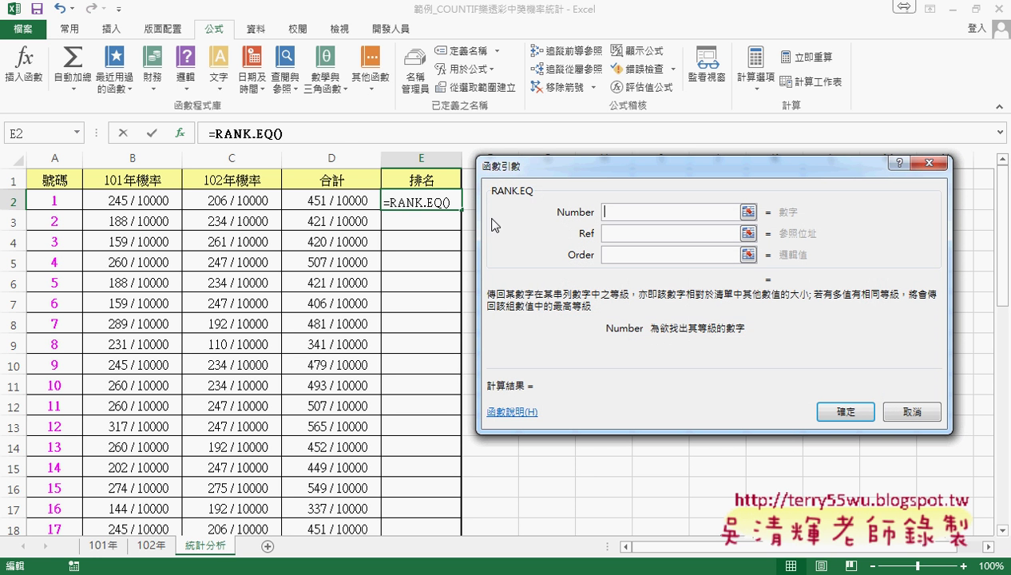
click(328, 203)
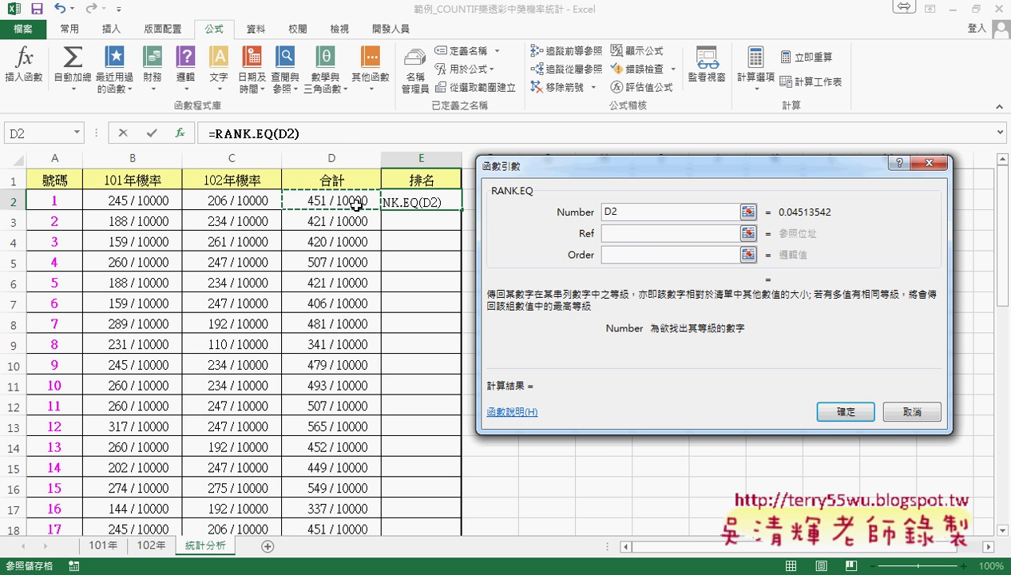
click(619, 232)
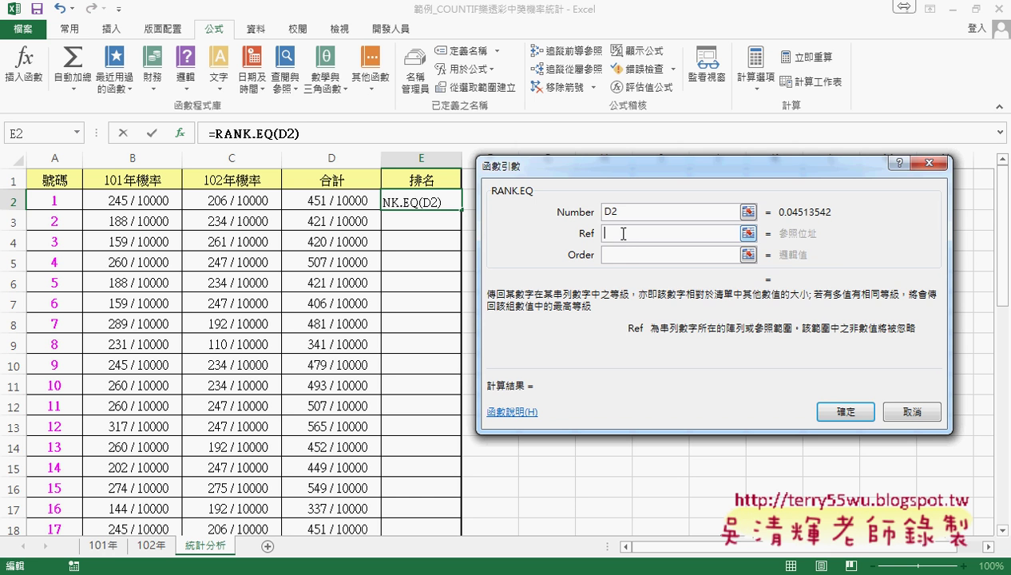
key(F3)
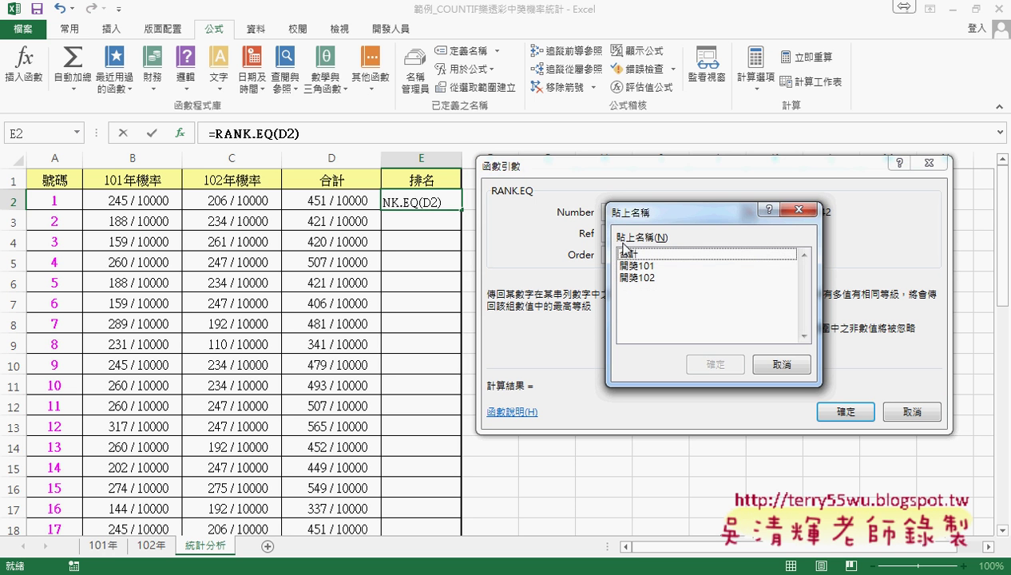
double_click(632, 256)
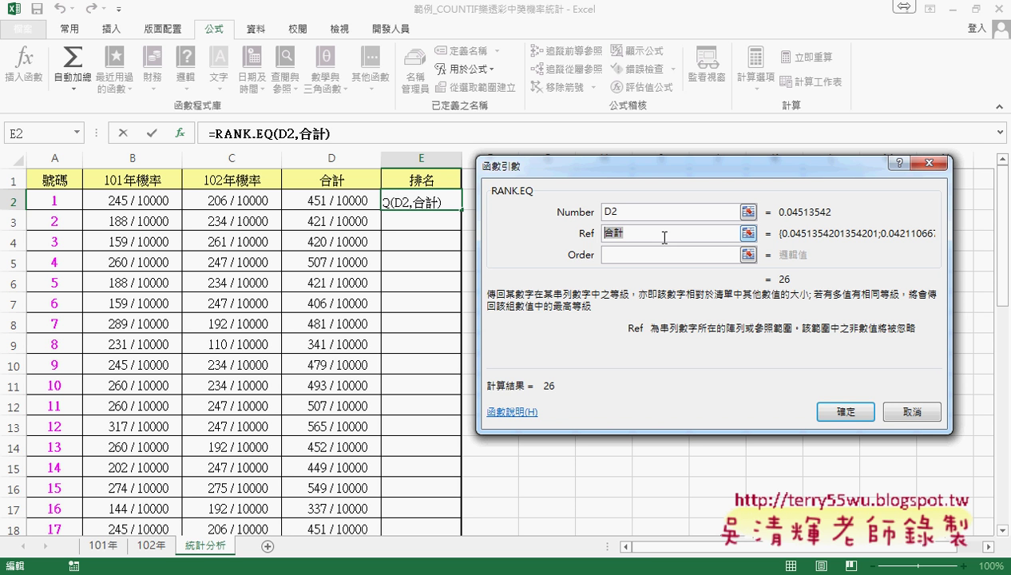
click(844, 412)
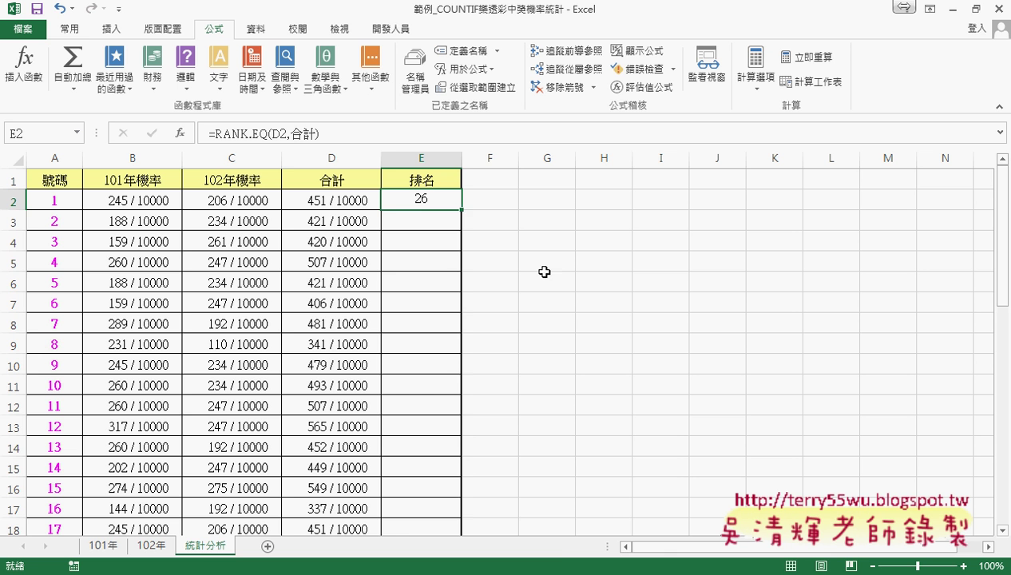
Fill the rank formula down to row 43 and select E2:E43
double_click(460, 210)
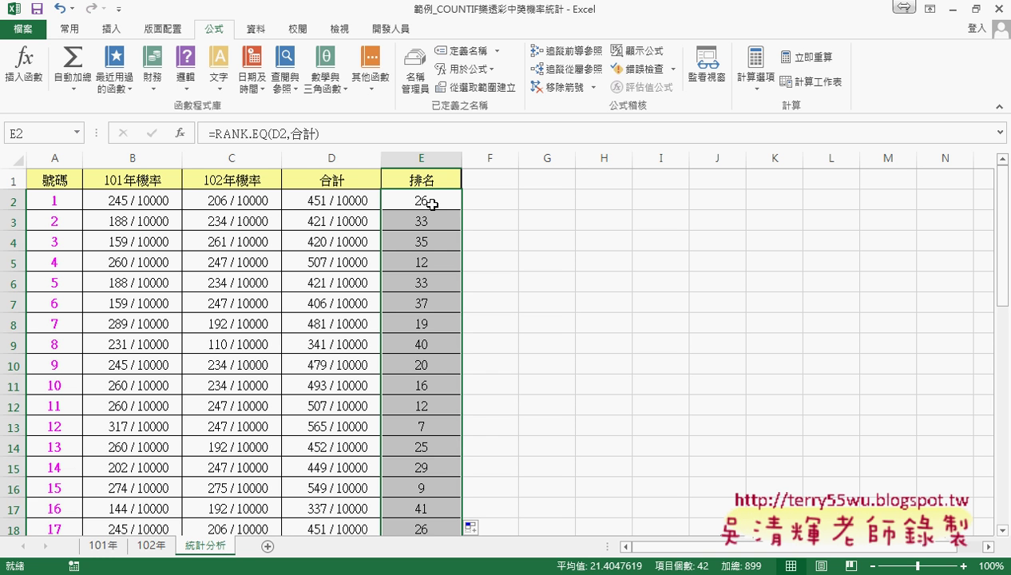
click(431, 205)
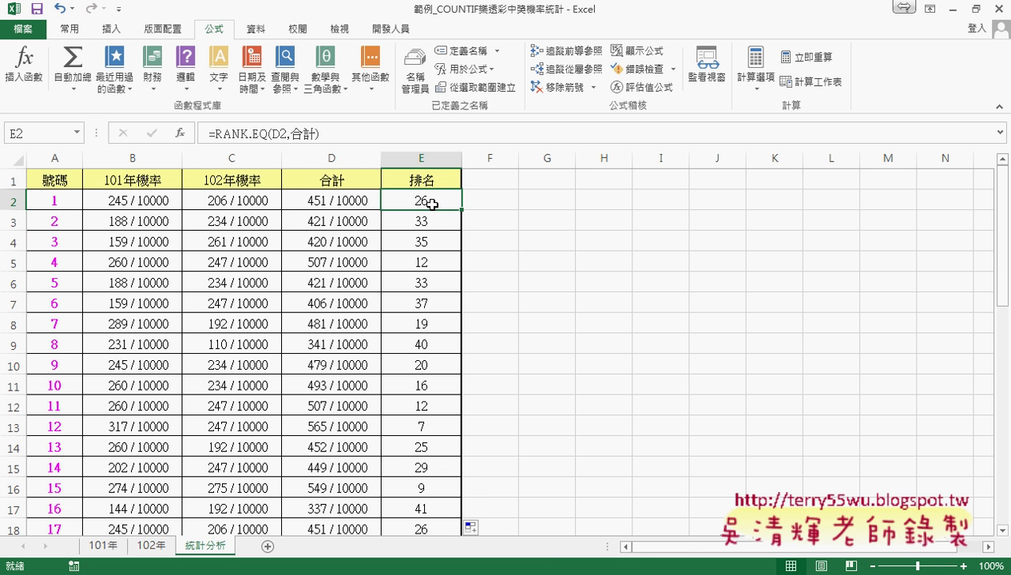
key(ctrl+shift+Down)
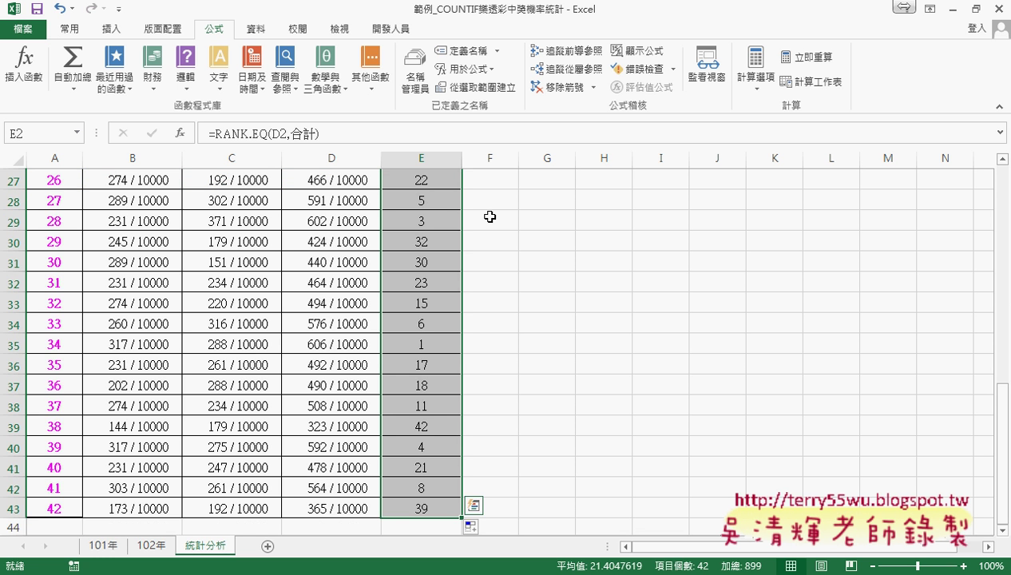
scroll(569, 283, up, 4)
scroll(568, 283, up, 5)
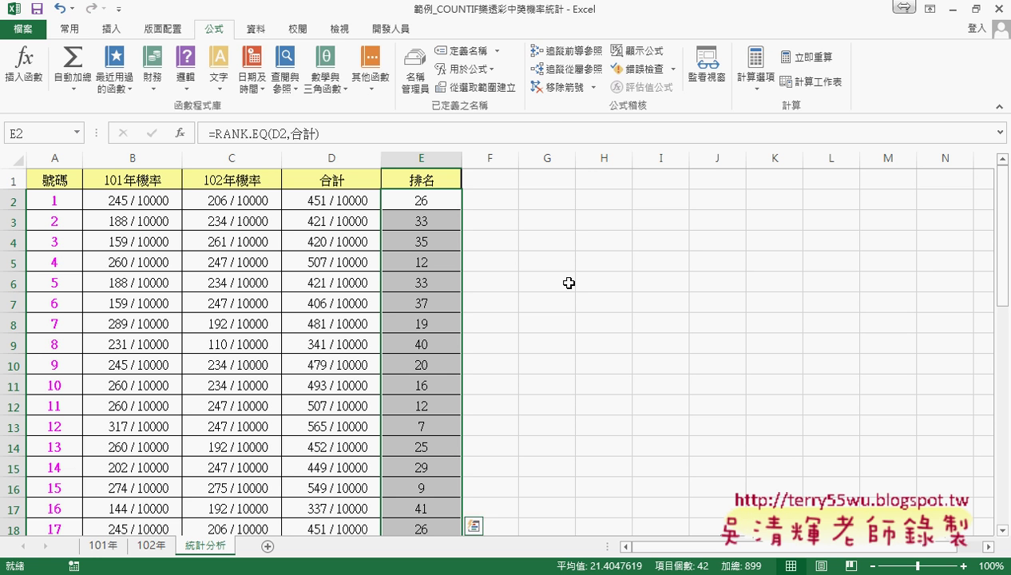
Create a new conditional formatting rule for cell values less than or equal to 7
click(70, 30)
click(586, 87)
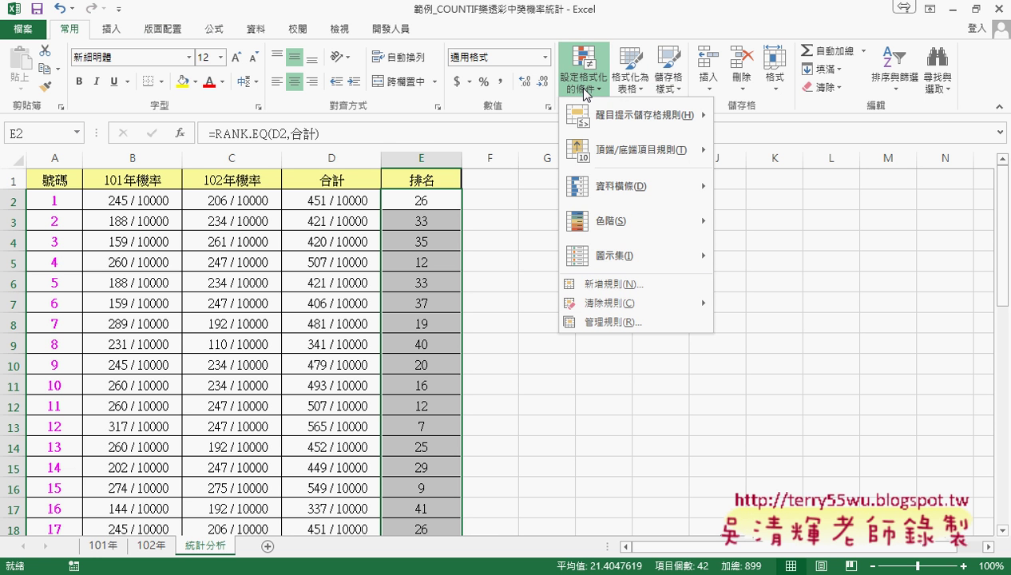
click(610, 284)
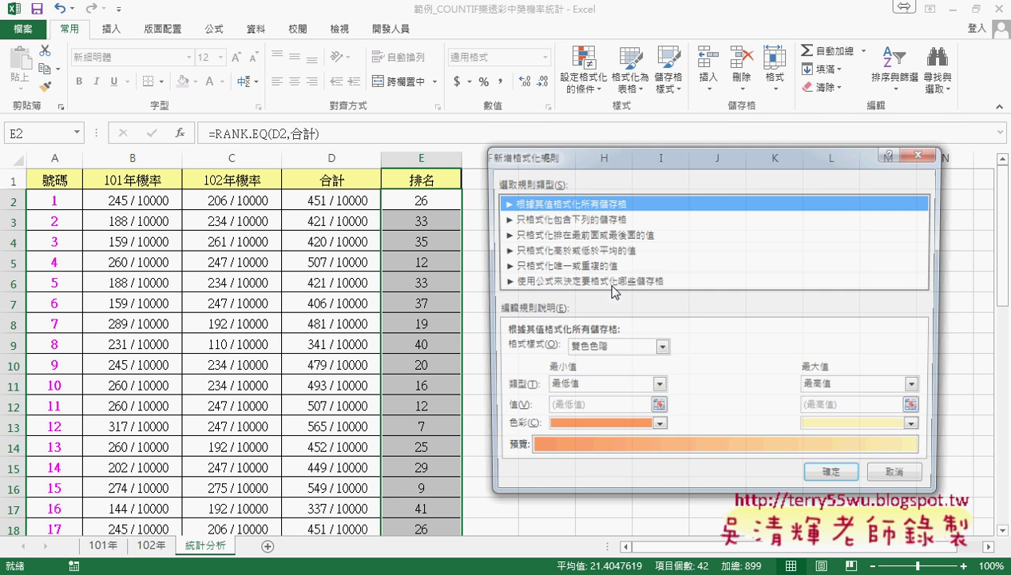
click(570, 222)
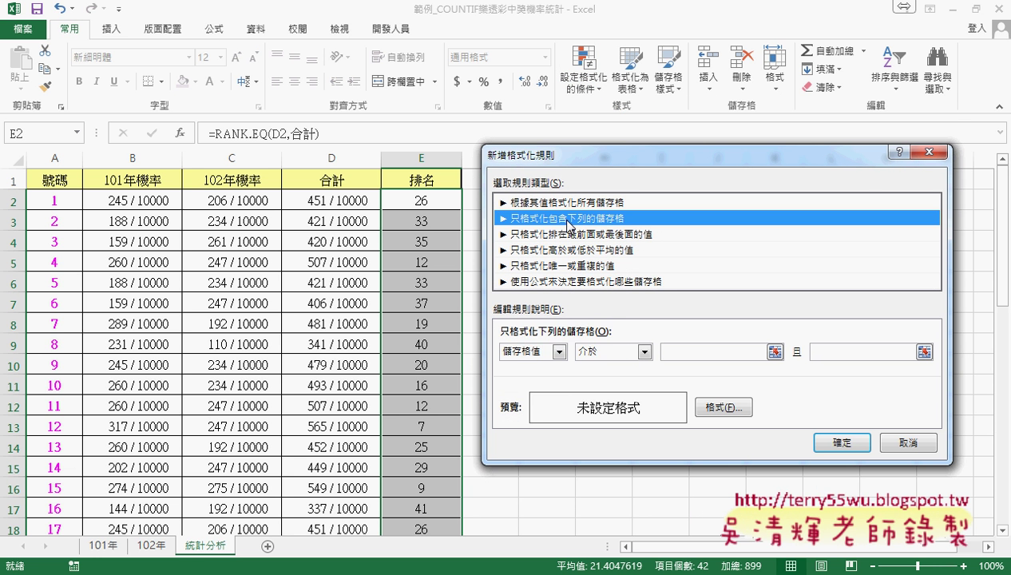
click(619, 355)
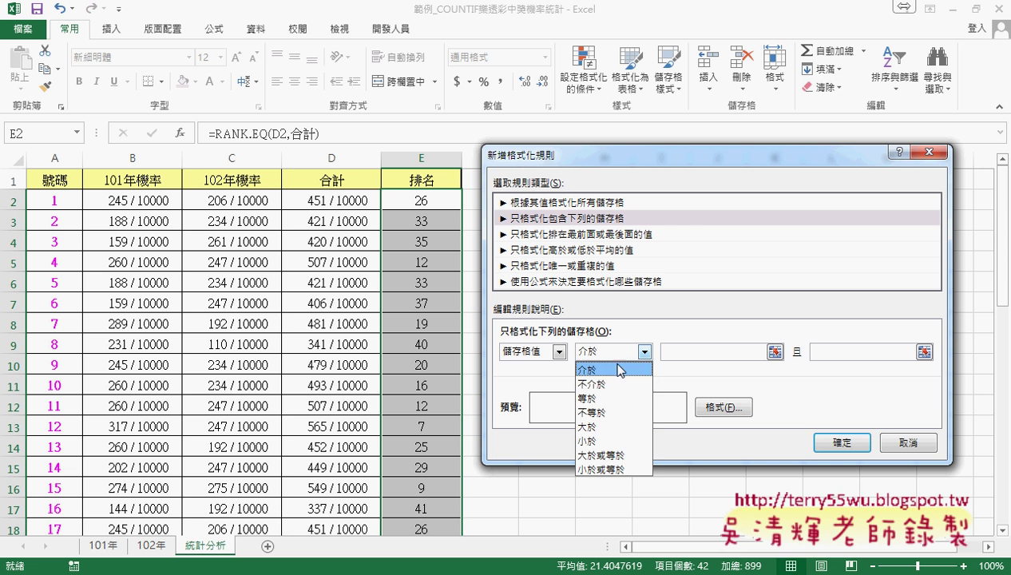
click(619, 469)
click(687, 353)
text(7)
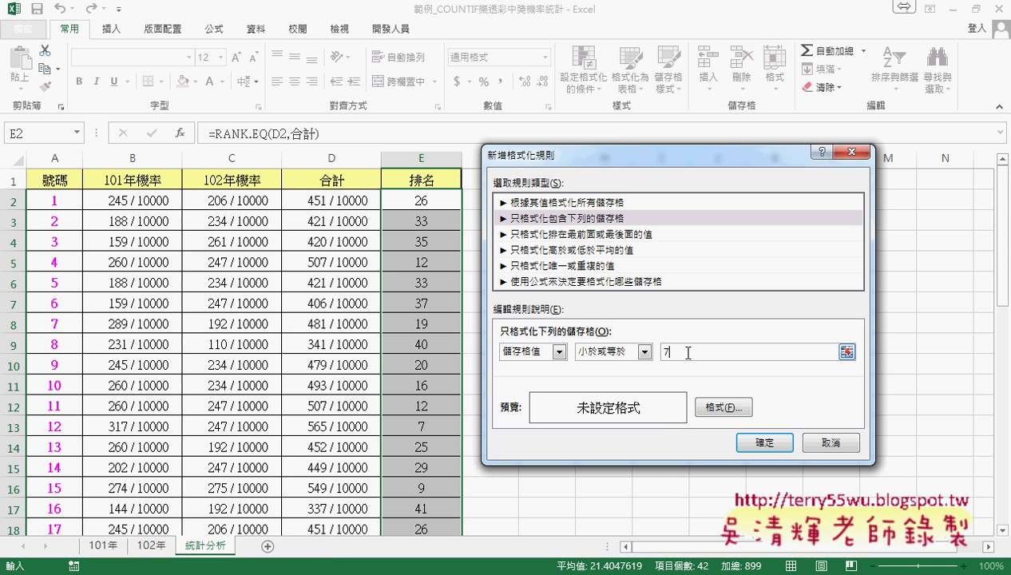
Format matching ranks with red text and yellow fill, and apply the rule
click(723, 407)
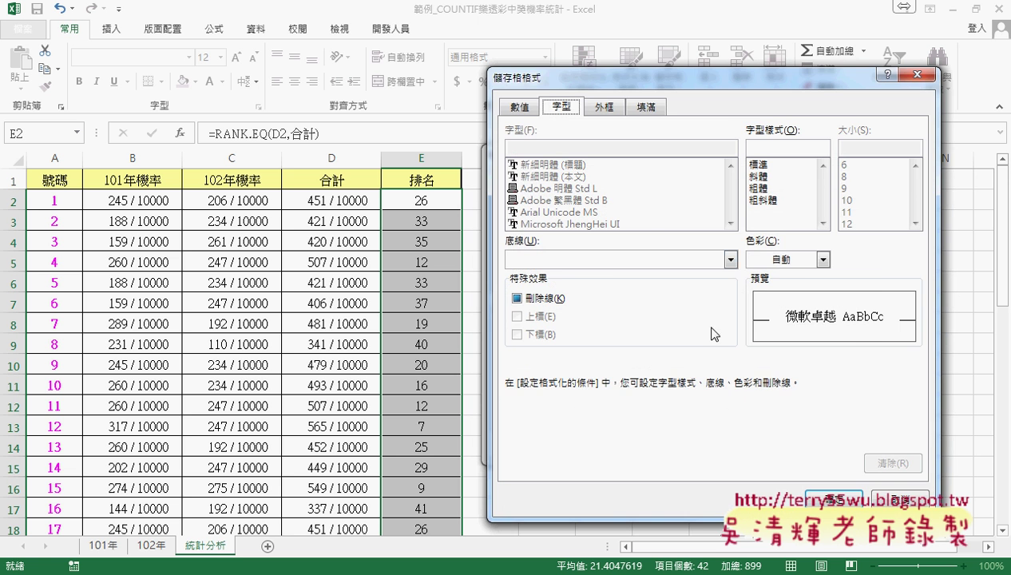
click(793, 262)
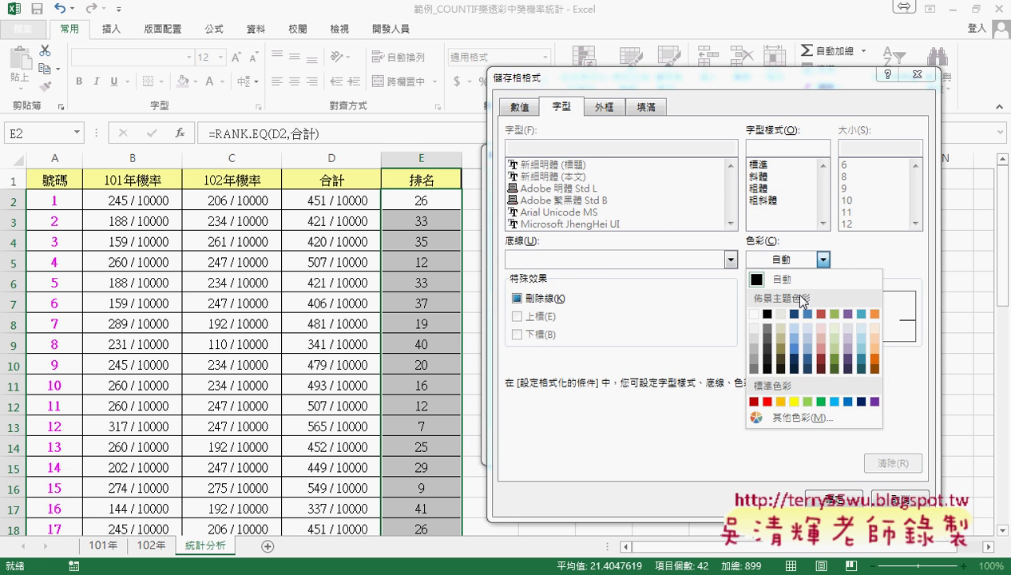
click(768, 401)
click(643, 109)
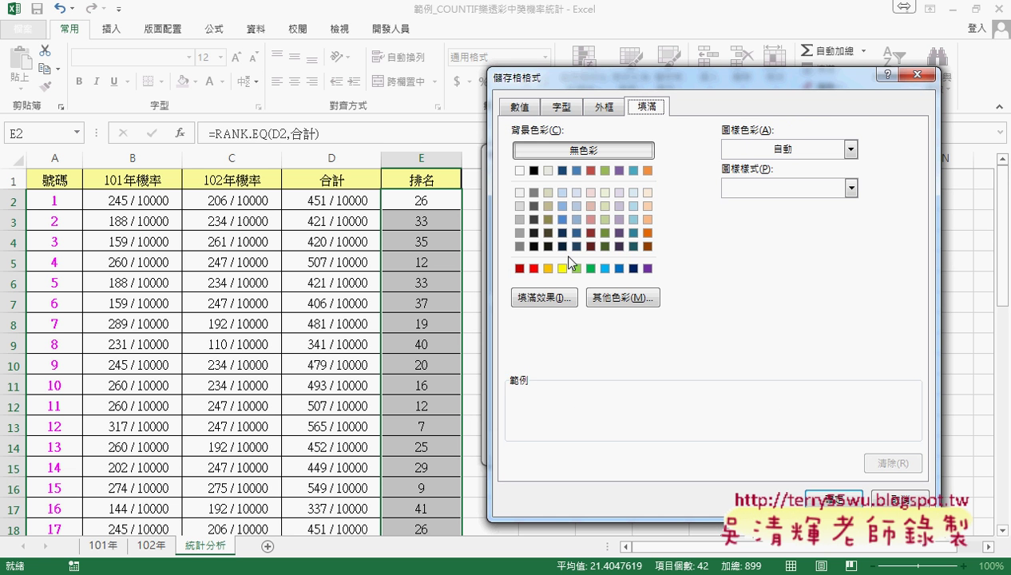
click(562, 268)
click(831, 495)
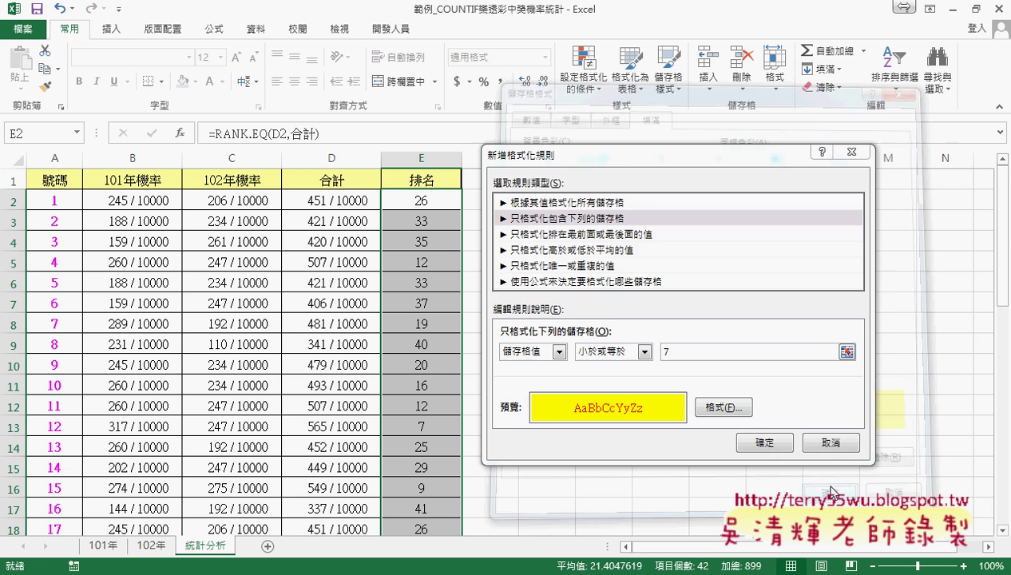
click(779, 453)
scroll(776, 449, down, 2)
scroll(777, 448, down, 1)
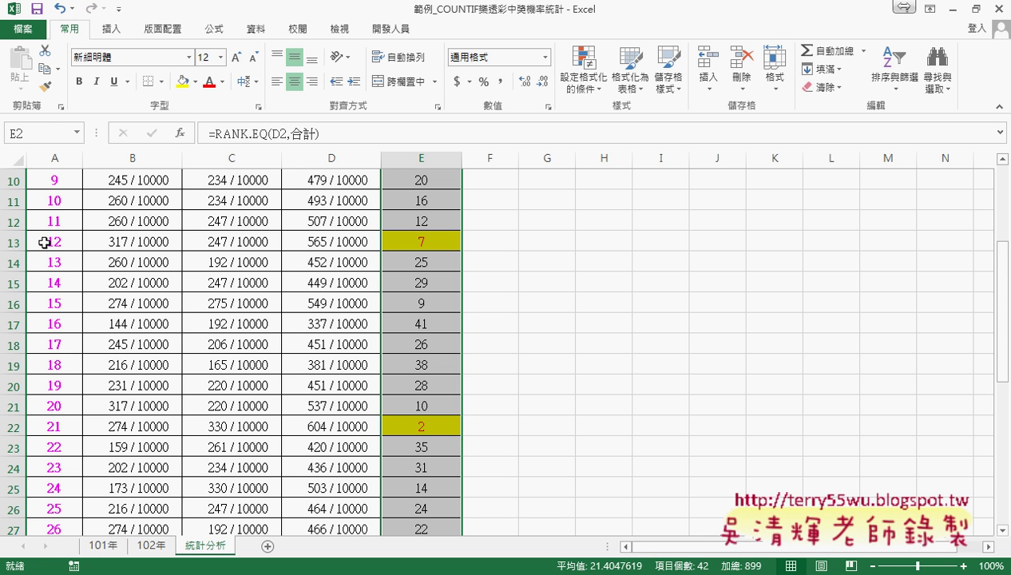
click(58, 427)
scroll(388, 427, down, 2)
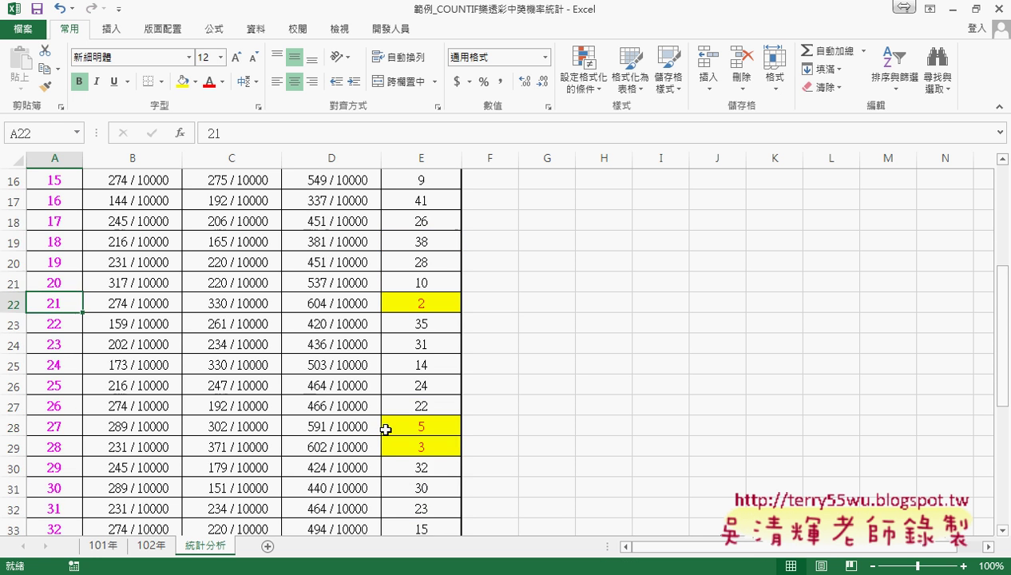
scroll(402, 413, down, 1)
drag(66, 365, 62, 381)
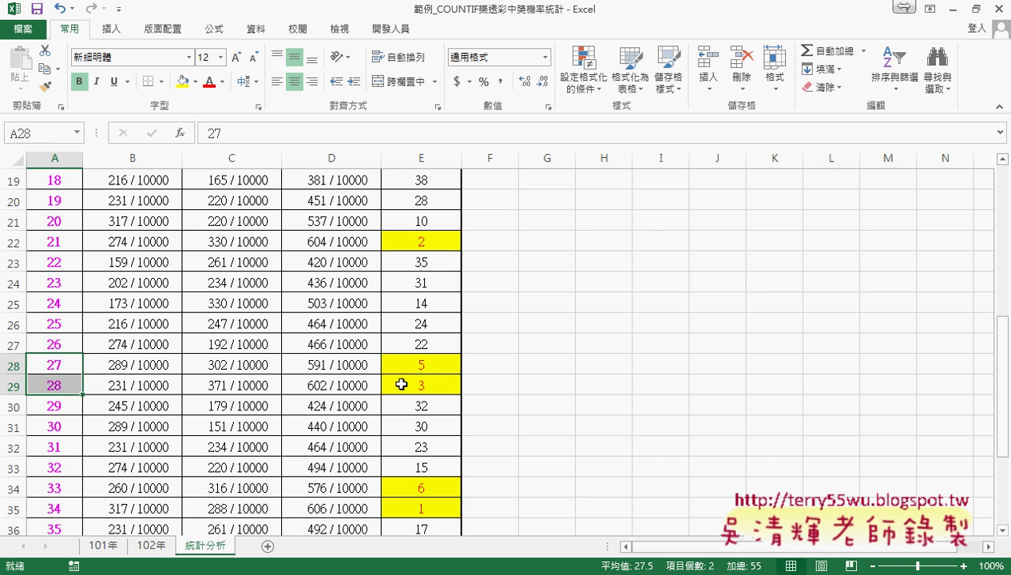
scroll(395, 383, down, 1)
scroll(401, 385, down, 1)
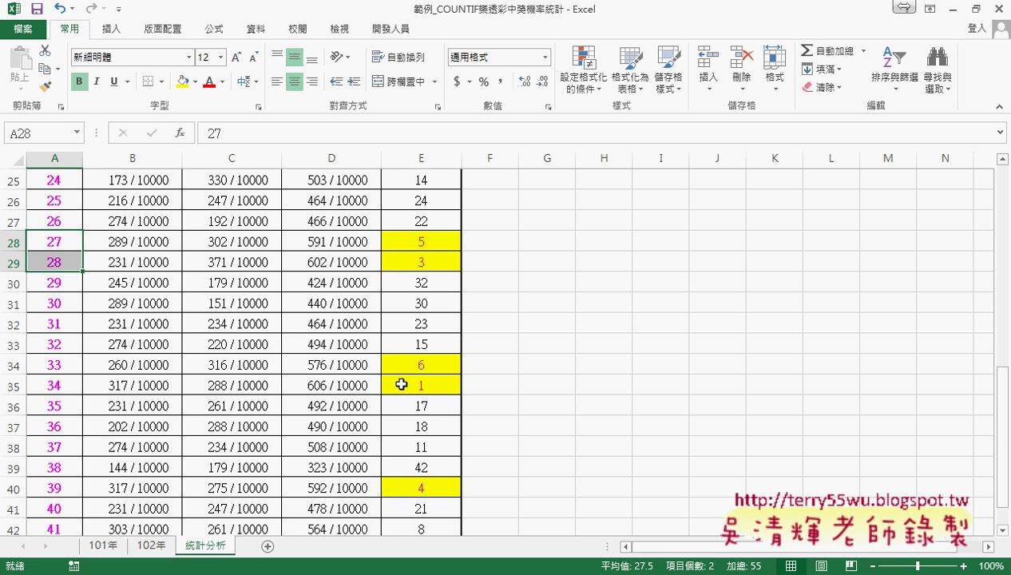
drag(56, 365, 62, 384)
scroll(131, 398, down, 1)
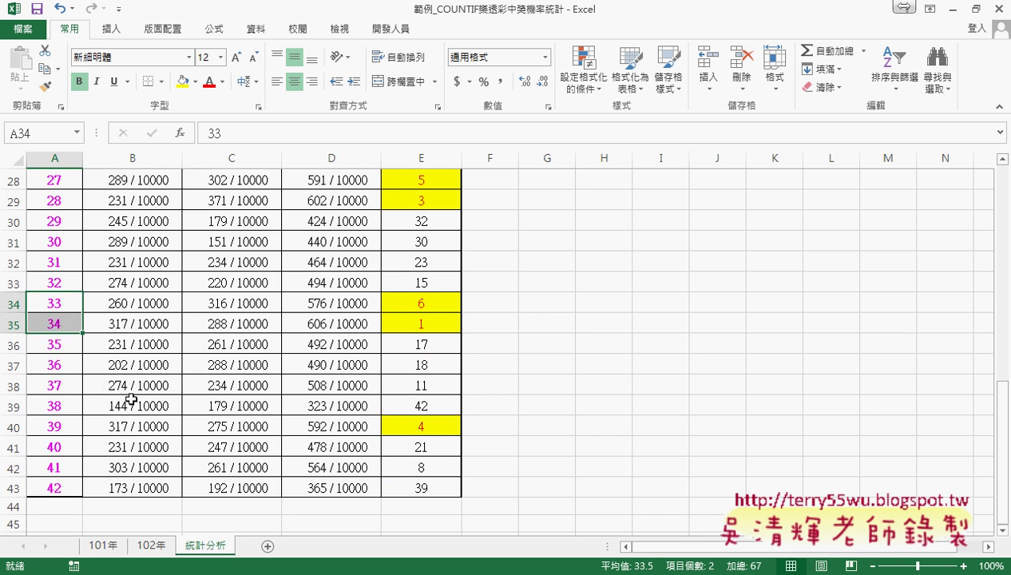
click(67, 429)
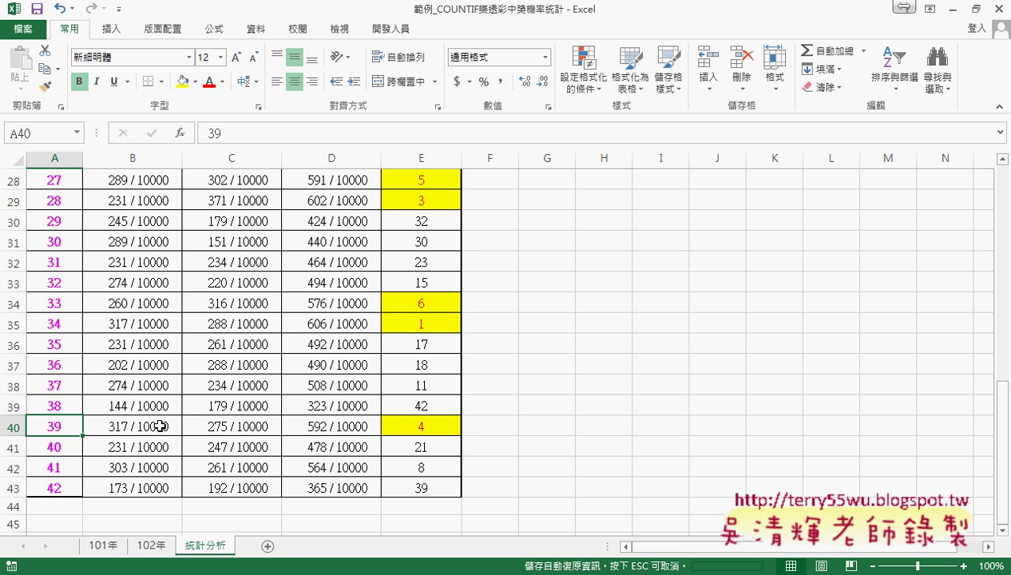
click(113, 549)
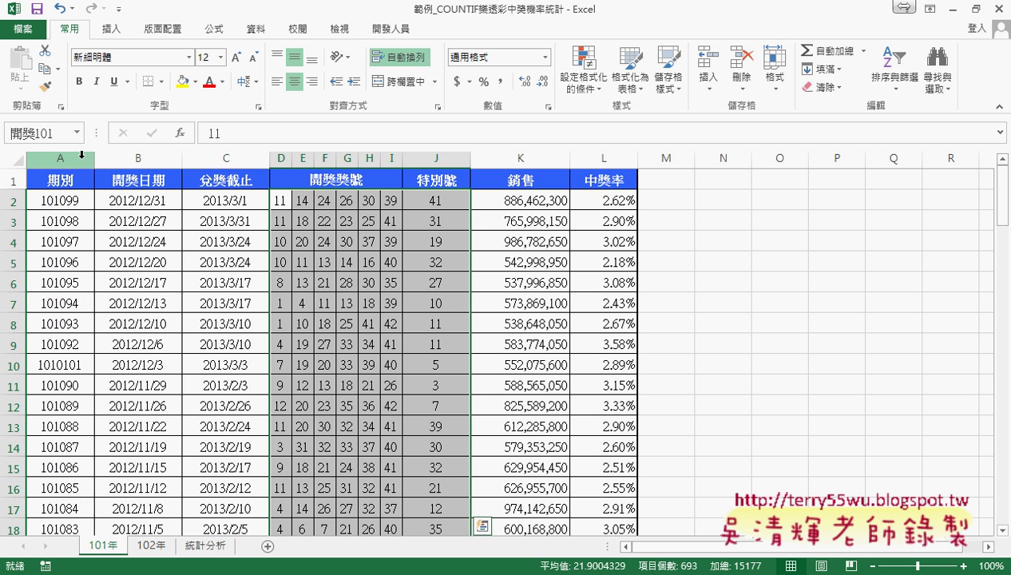
click(152, 546)
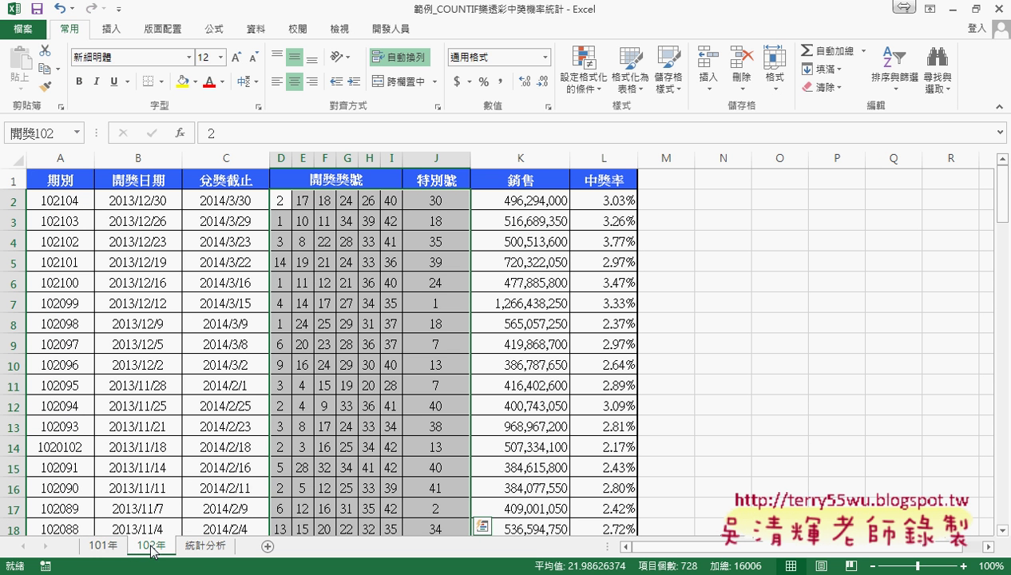
click(212, 548)
scroll(159, 295, up, 4)
scroll(147, 253, up, 5)
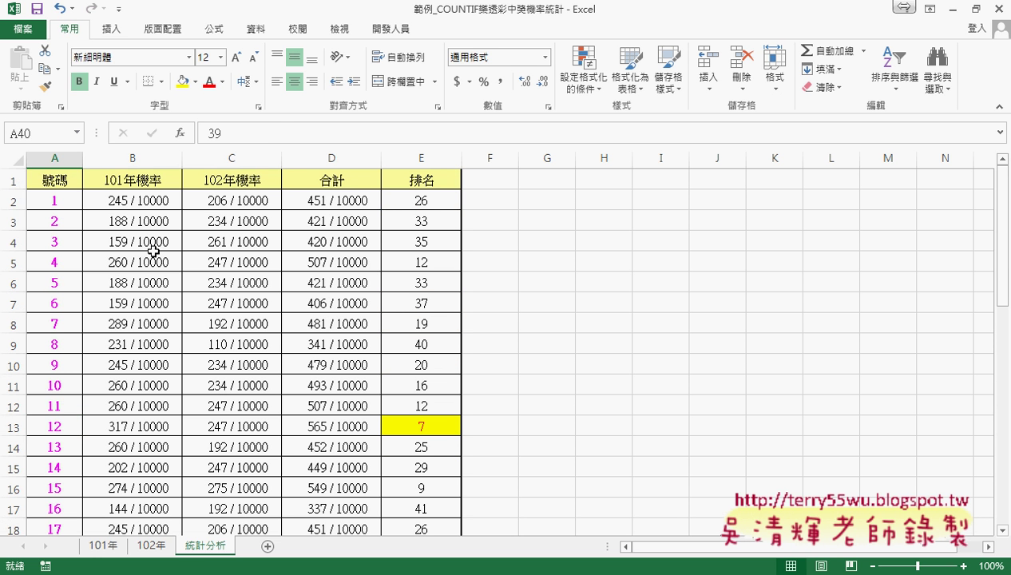
click(149, 200)
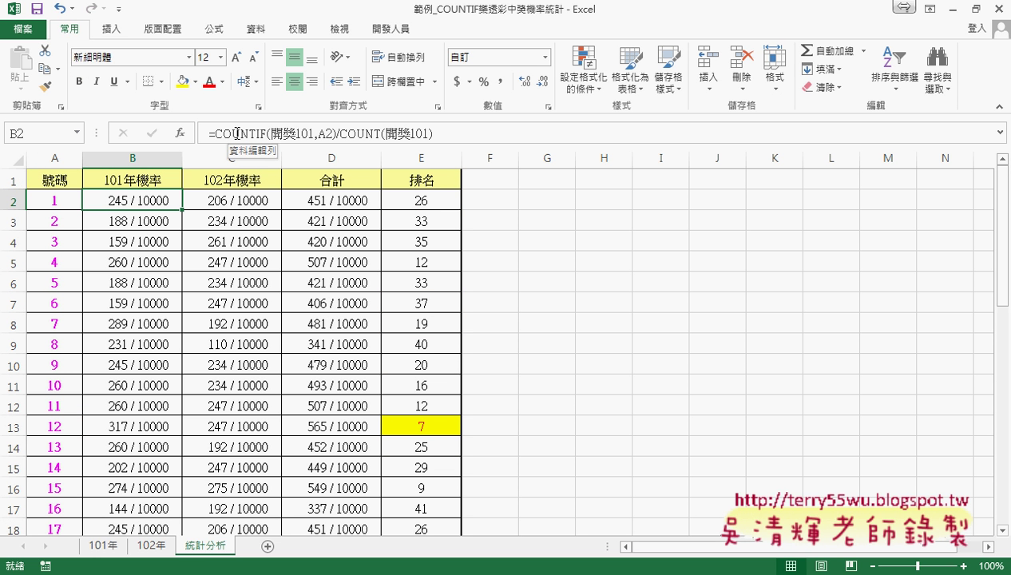
right_click(147, 198)
click(205, 442)
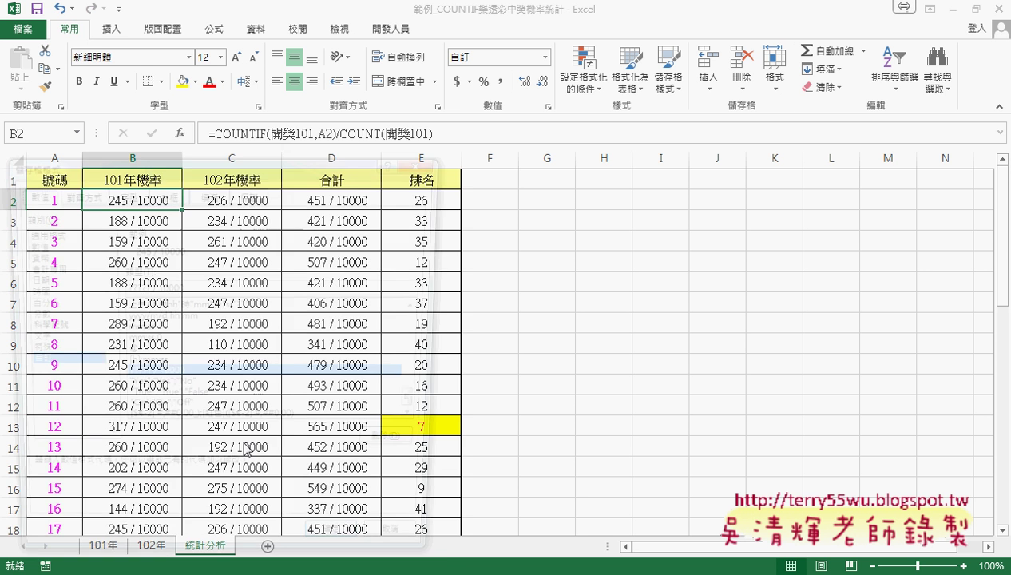
drag(190, 289, 116, 289)
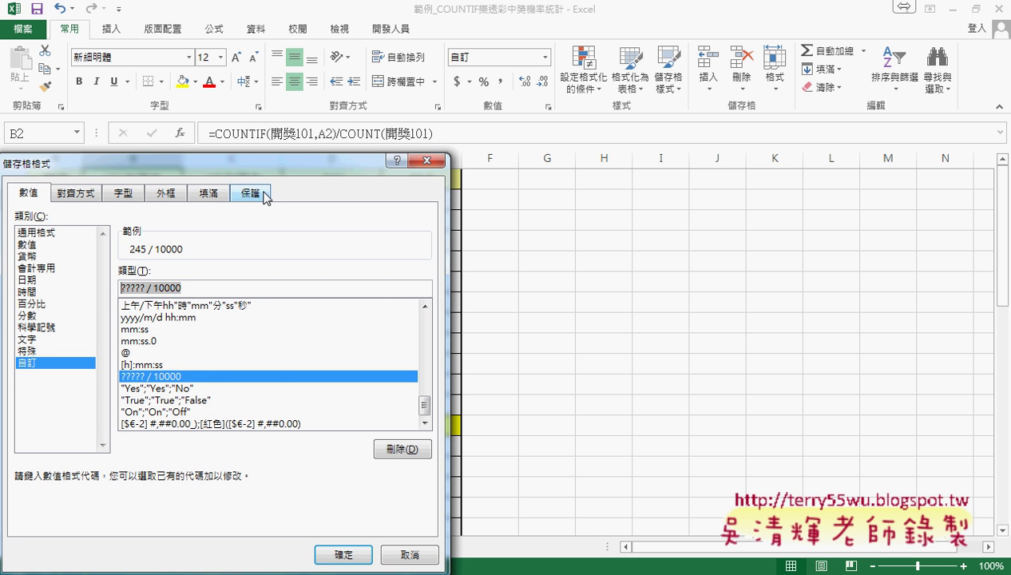
drag(285, 174, 466, 143)
click(608, 131)
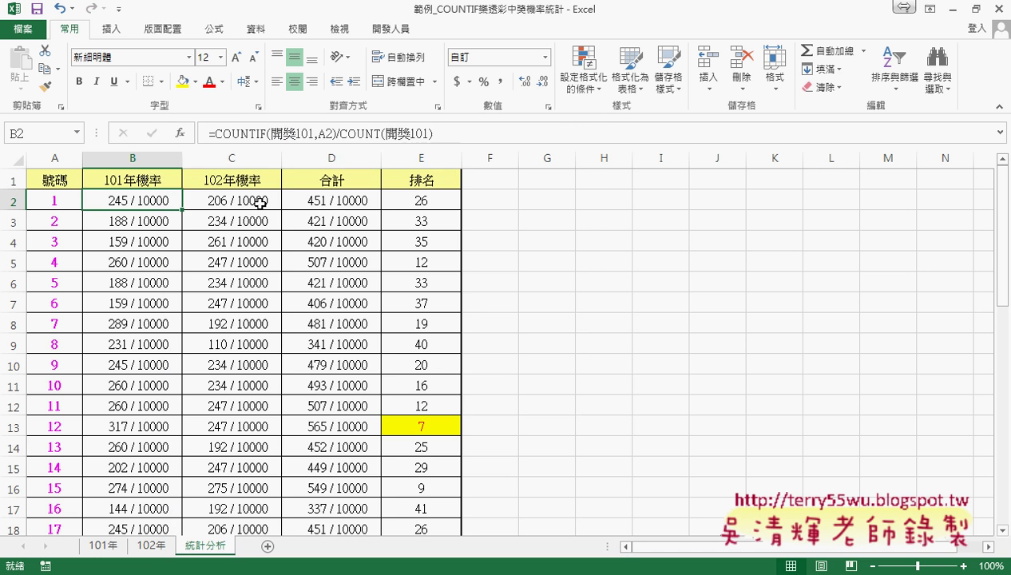
click(271, 201)
click(331, 201)
click(422, 201)
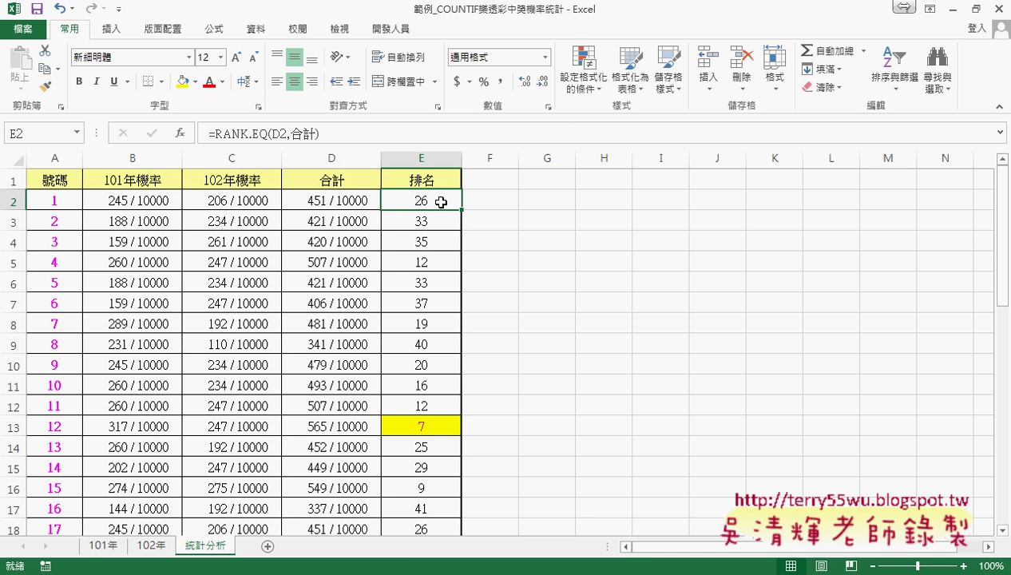